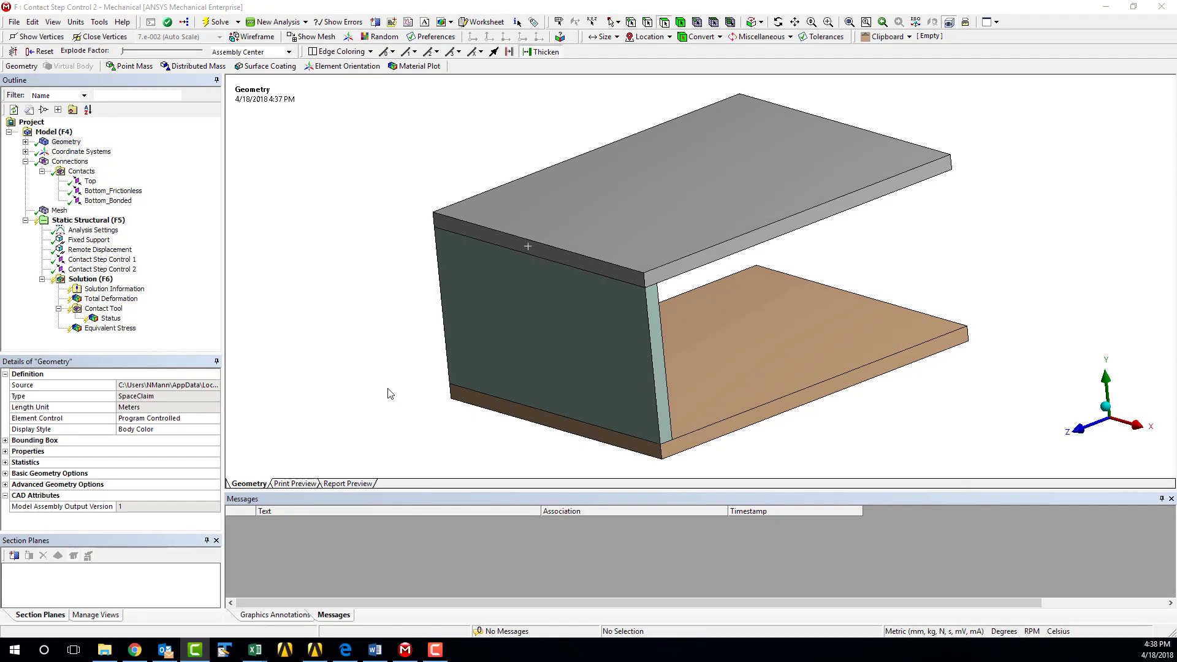
- Inspect the three-plate model side-on, from below and above, selecting then clearing the top plate's edge face
mouse_move(396, 407)
left_mouse_down()
mouse_move(394, 349)
mouse_move(393, 423)
mouse_move(373, 405)
mouse_move(396, 402)
left_mouse_up()
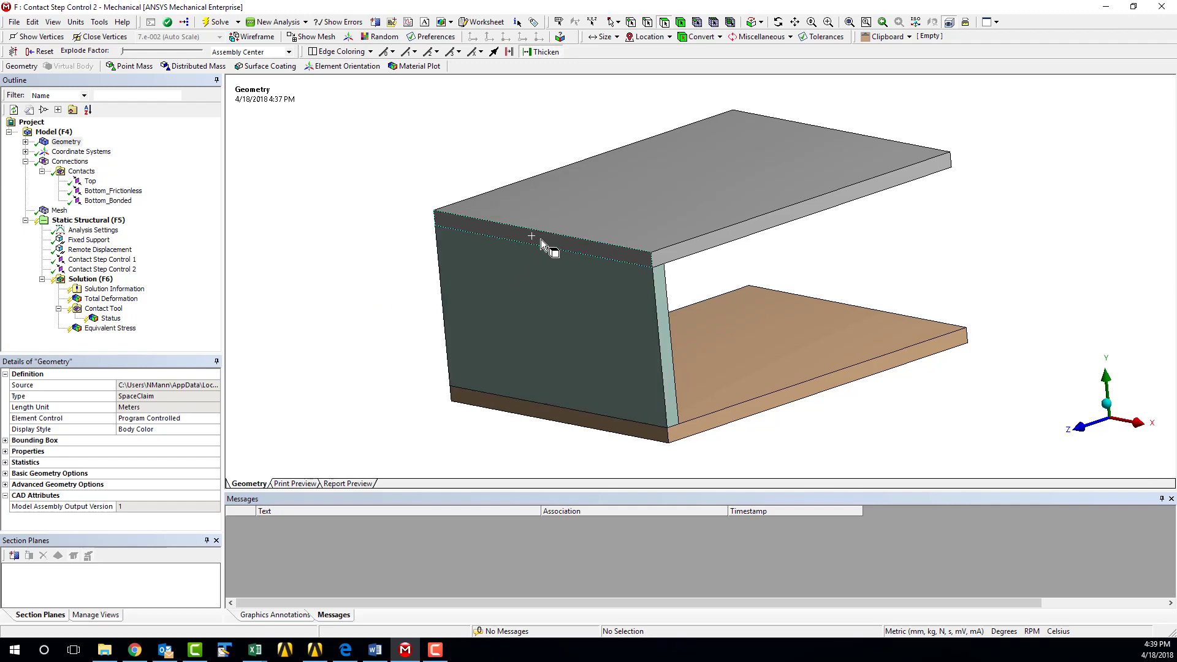
left_click(565, 242)
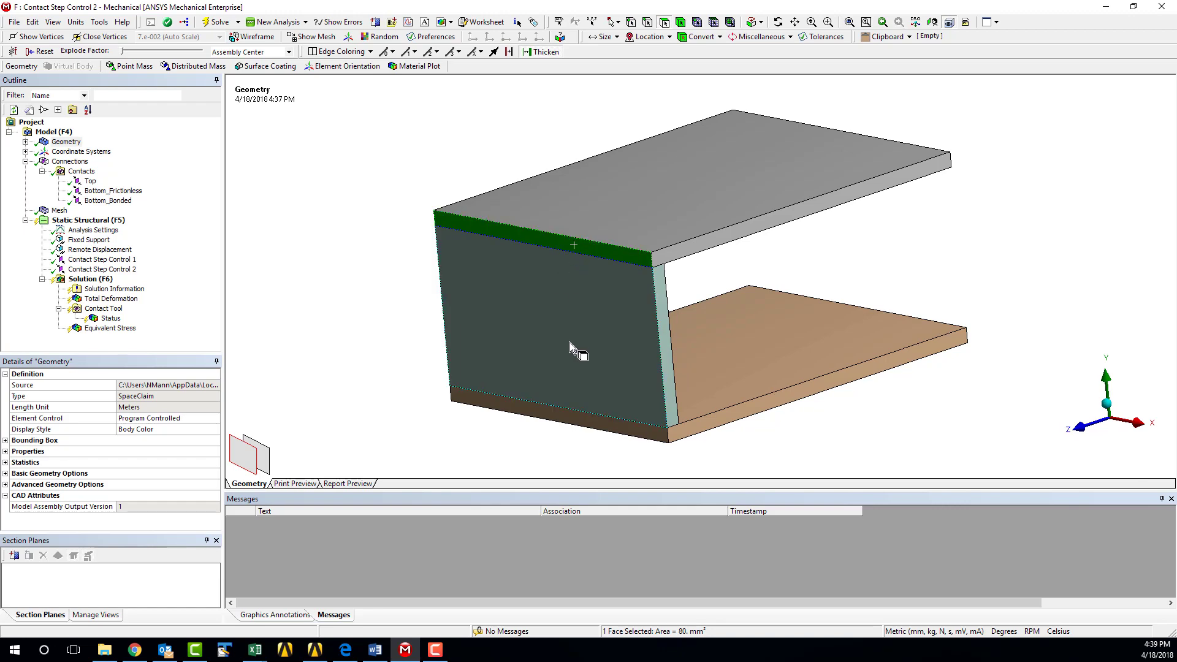
left_click(414, 289)
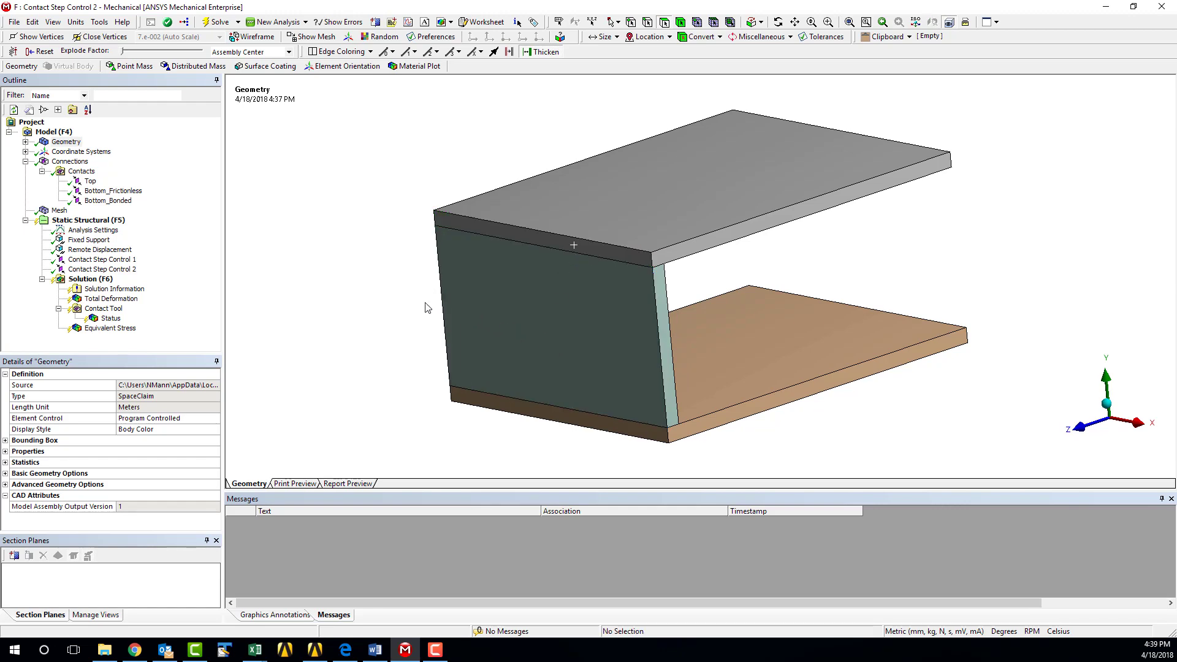
middle_click_drag(429, 393, 427, 356)
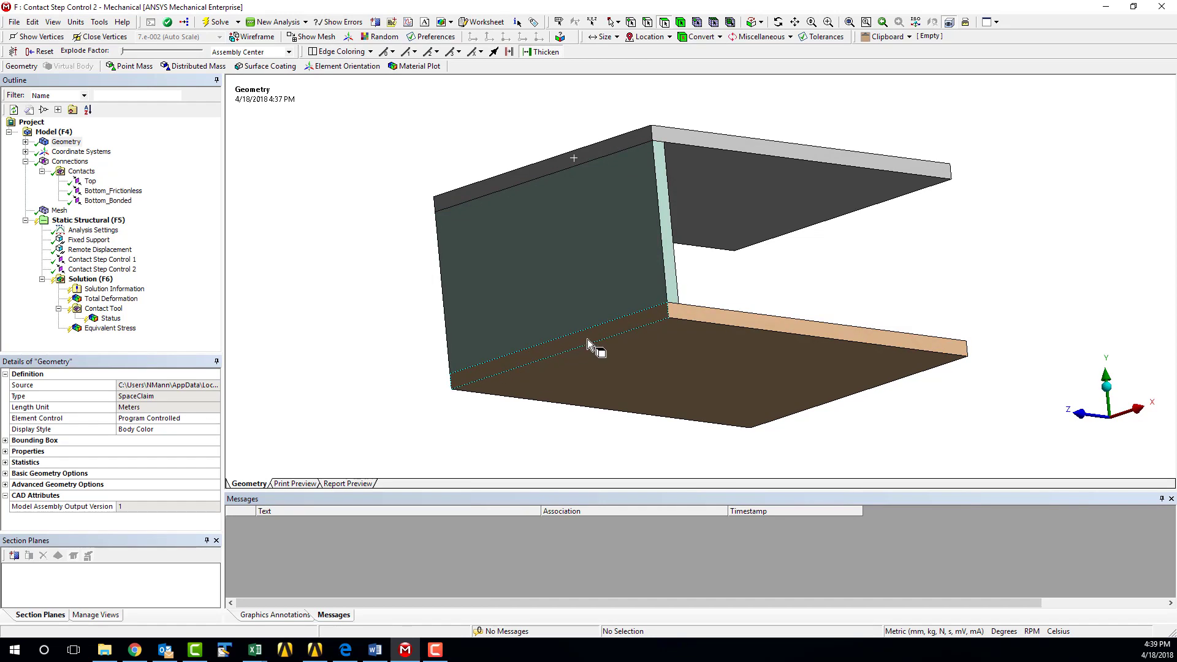
middle_click_drag(385, 265, 387, 285)
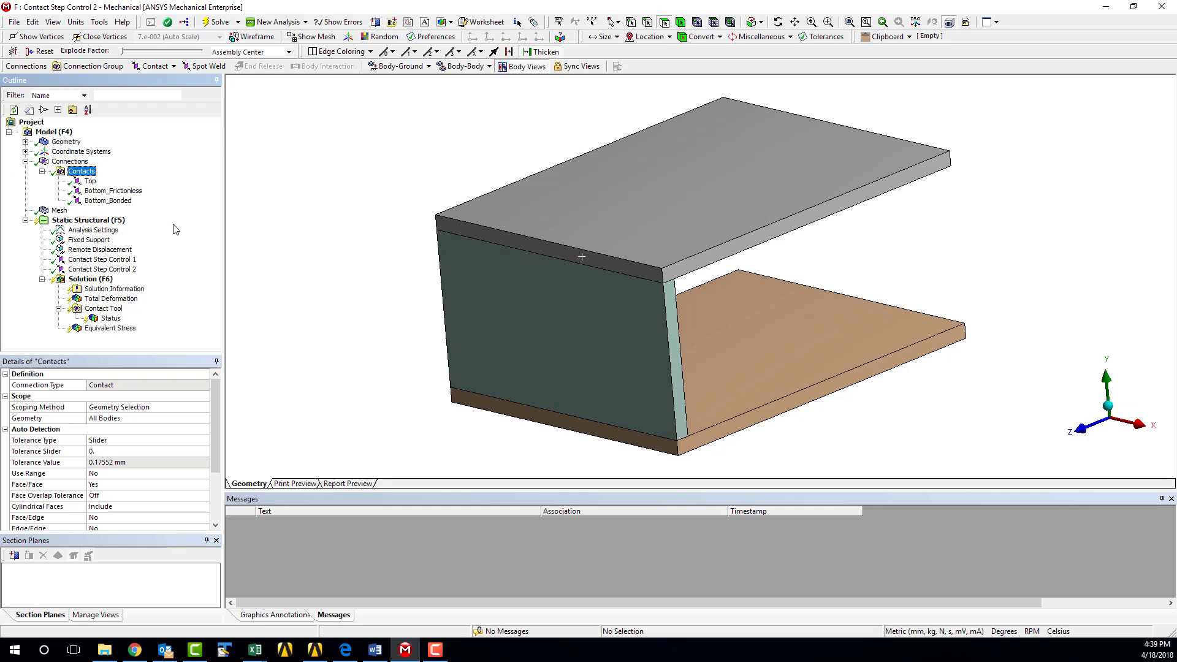
- Inspect the Bottom_Frictionless and the Bonded, manually scoped Bottom_Bonded contact, then display the mesh
left_click(140, 192)
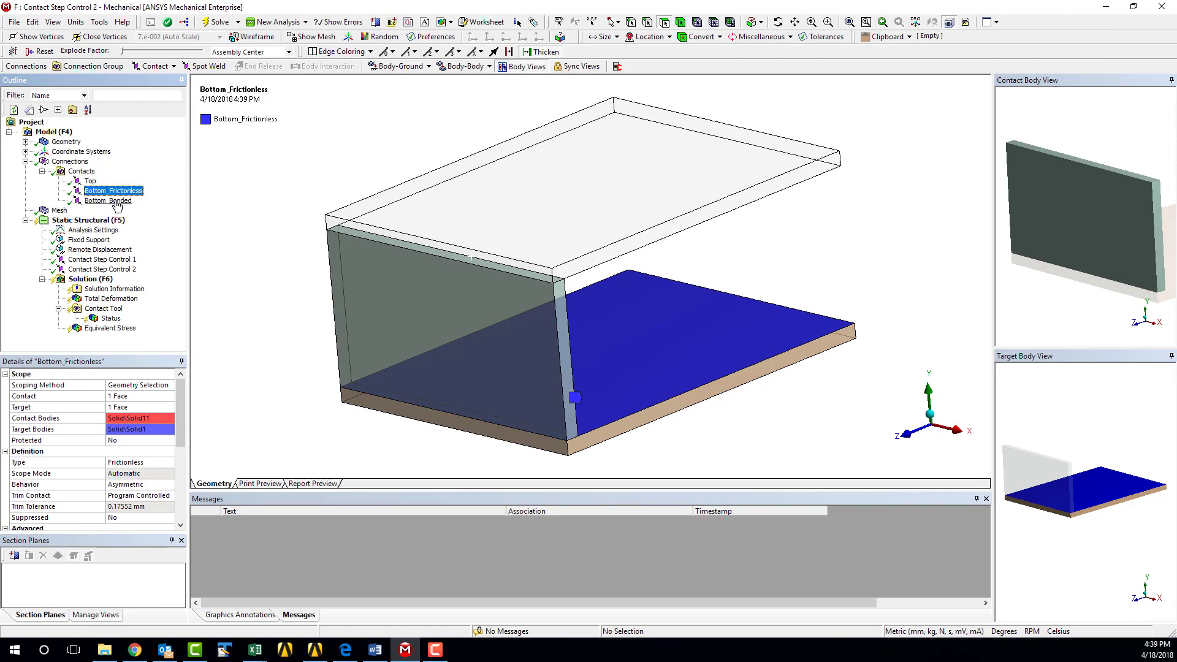
left_click(98, 201)
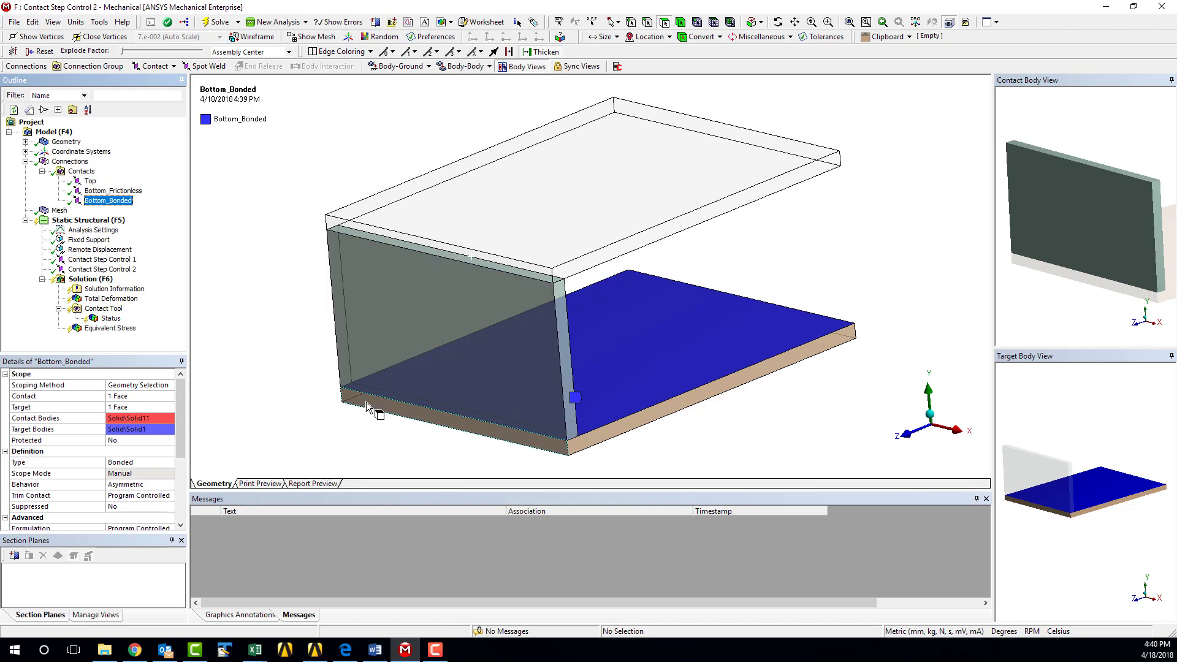
left_click(62, 211)
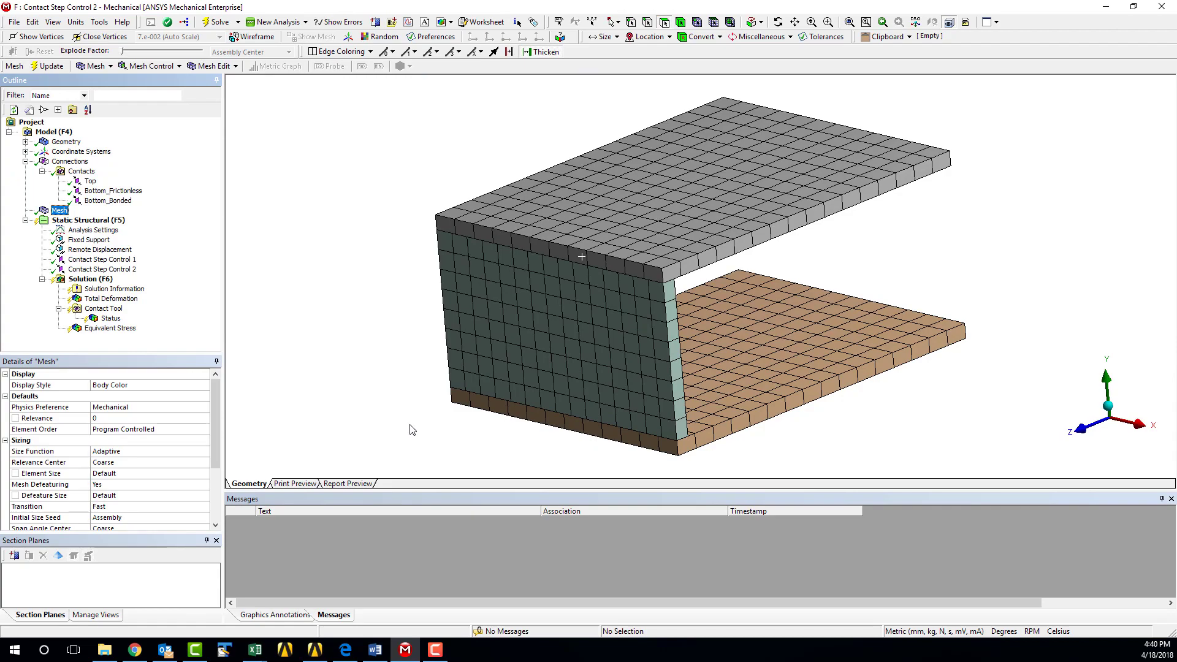
- View the meshed model from below, then show Analysis Settings: 2 steps, 10 substeps, large deflection on
middle_click_drag(409, 430, 321, 364)
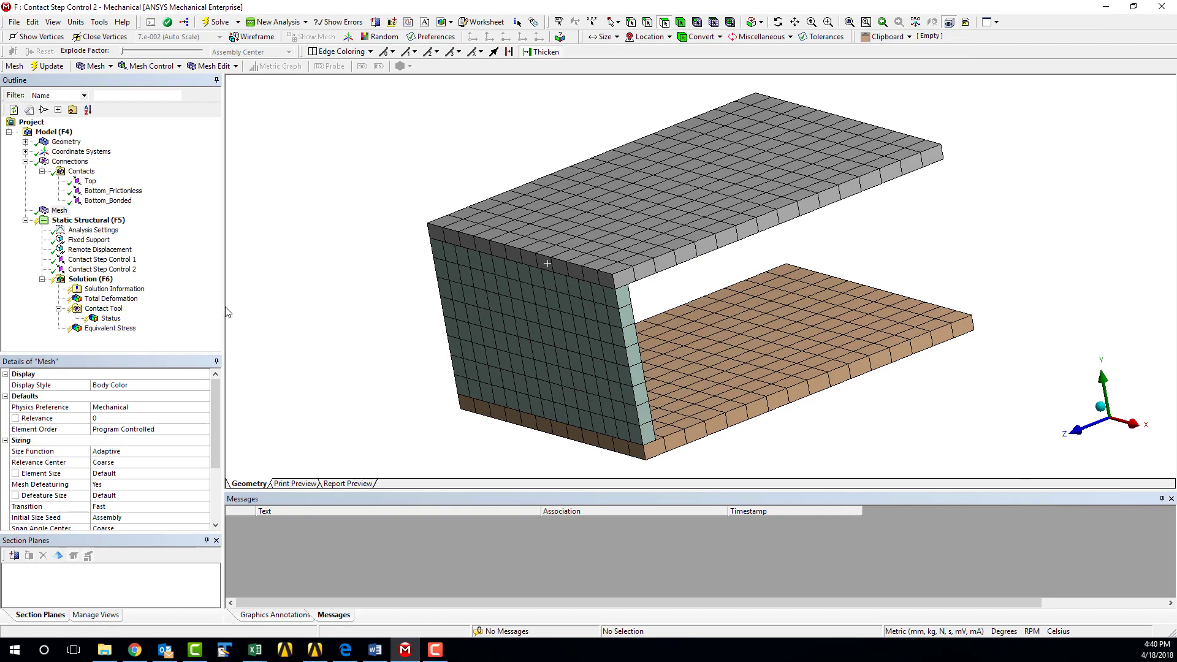
left_click(95, 231)
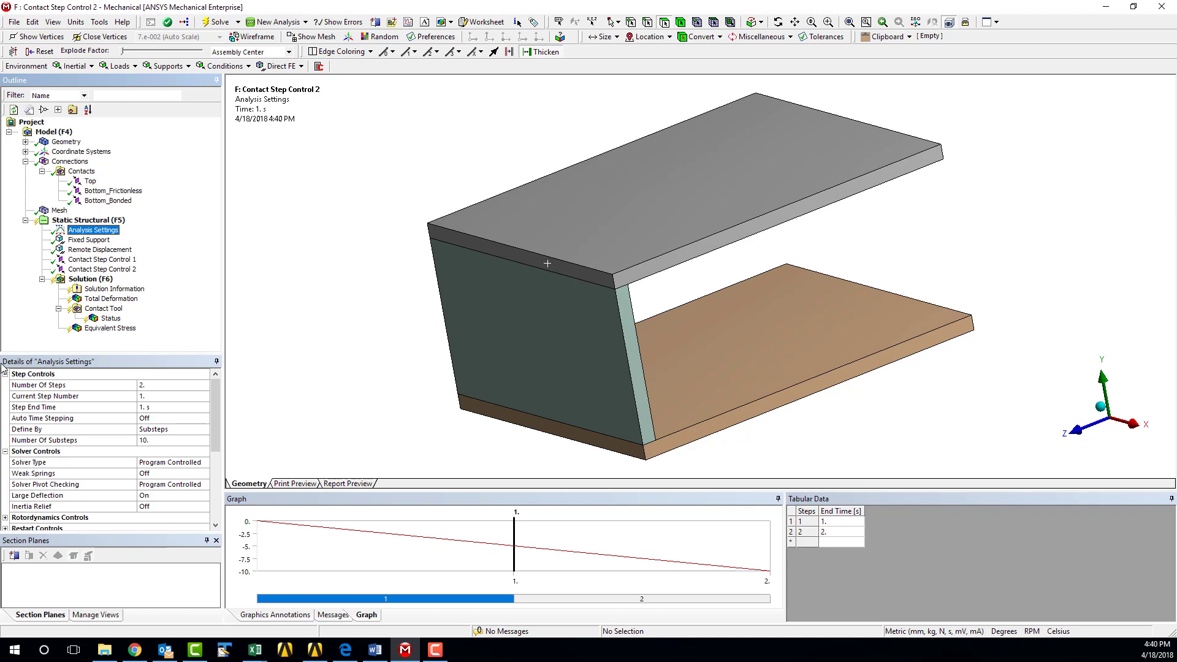
- Keep auto time stepping Off with 10 substeps, then show the Fixed Support on both plates' end faces
left_click(61, 387)
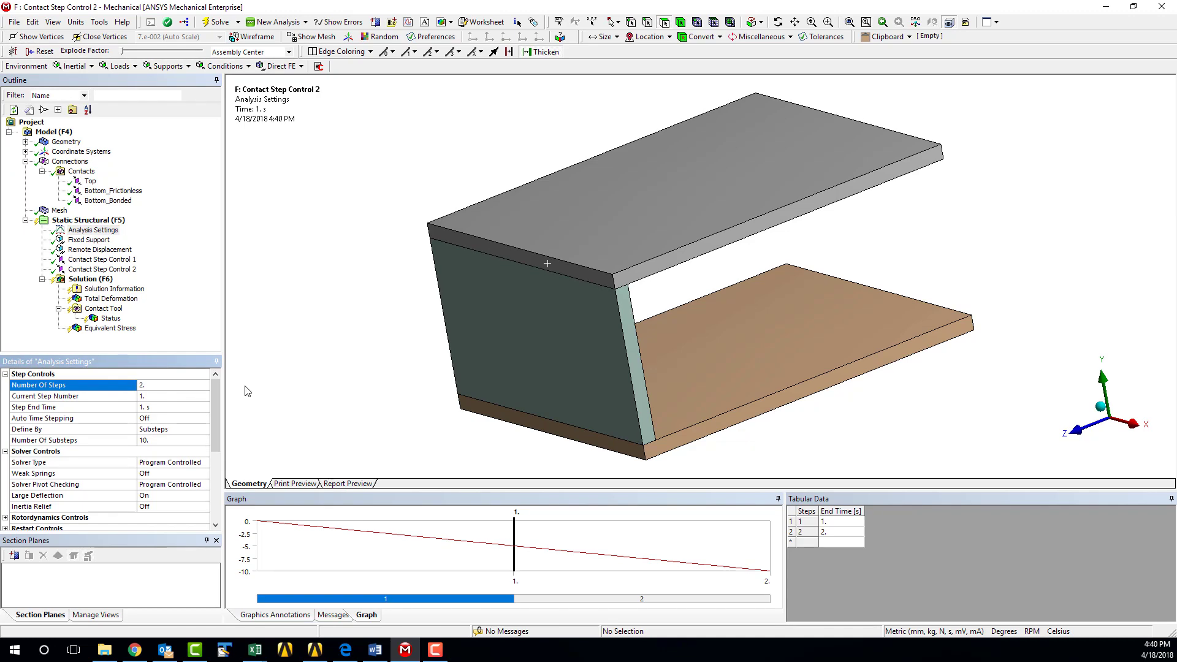
left_click(37, 418)
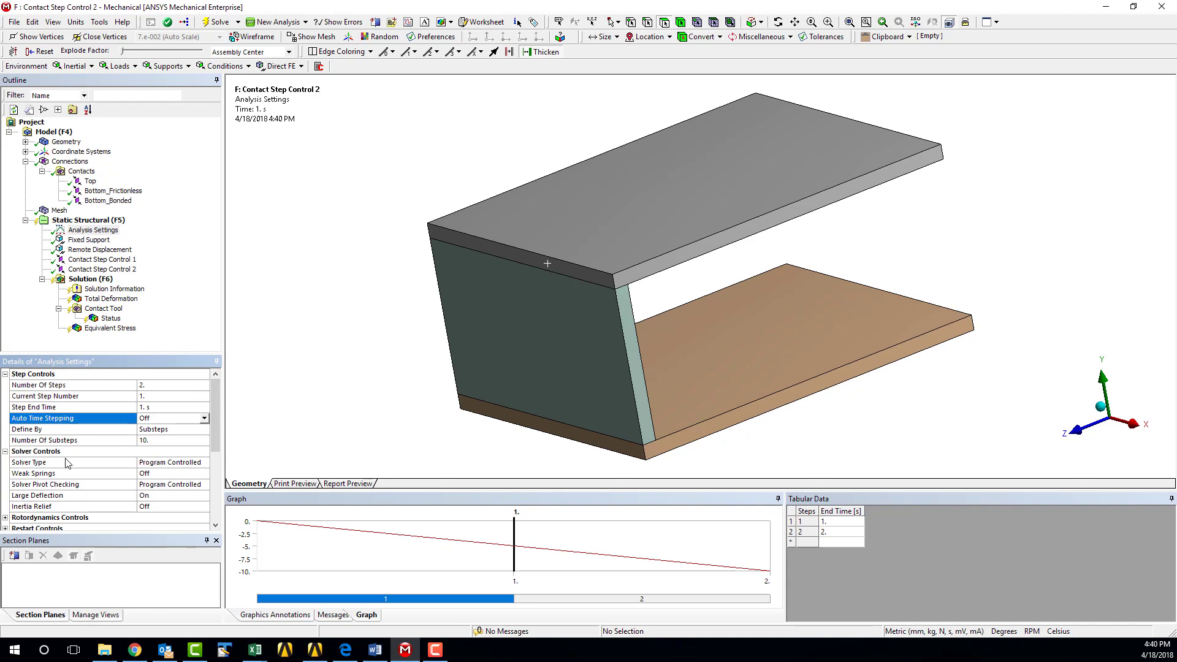
left_click(77, 441)
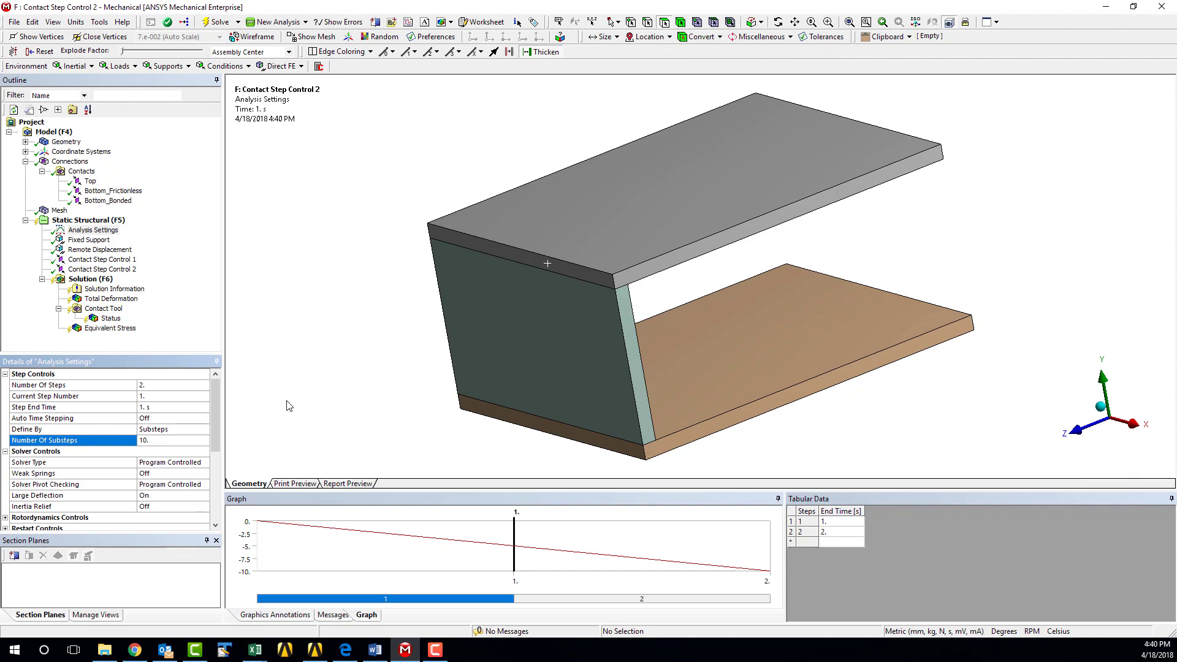
double_click(149, 419)
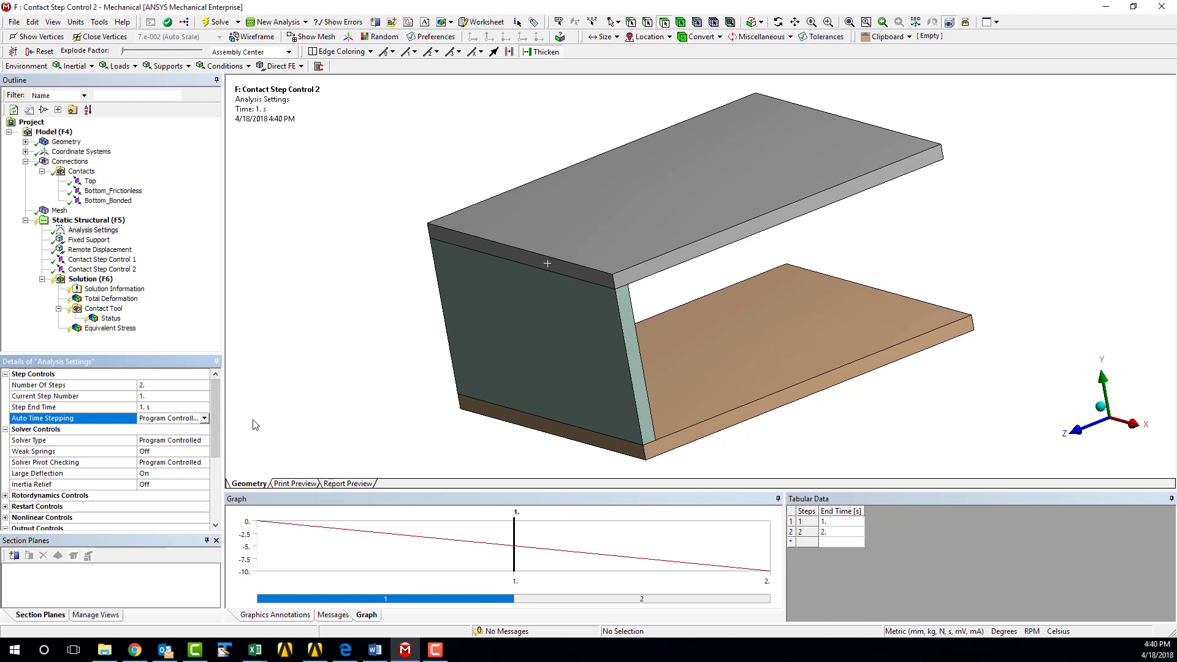
left_click(204, 418)
left_click(178, 450)
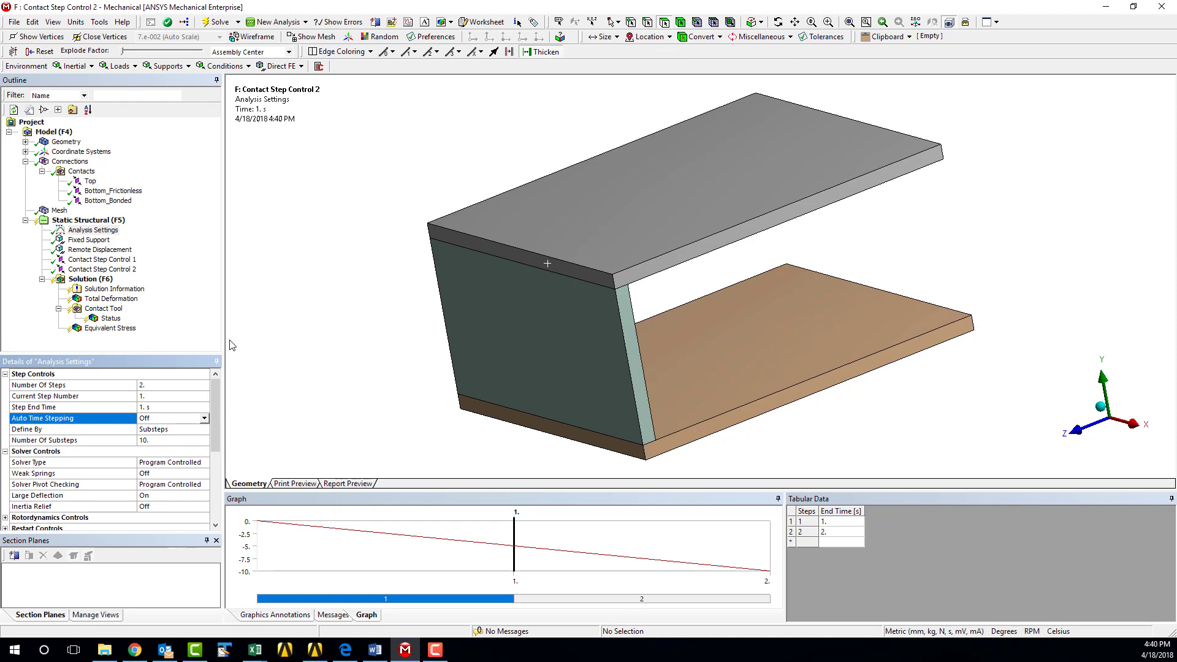
left_click(89, 240)
middle_click_drag(544, 357, 540, 333)
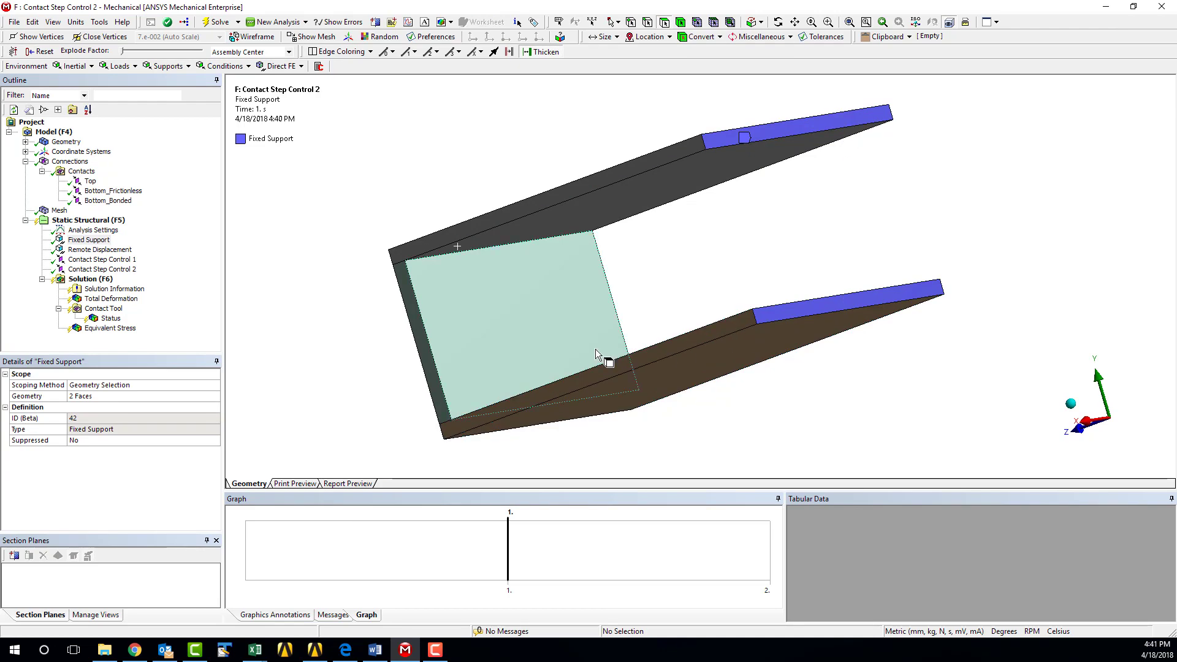
- Return to the usual view and show the Remote Displacement with Y values 0, -5, -10 mm
middle_click_drag(339, 339, 483, 356)
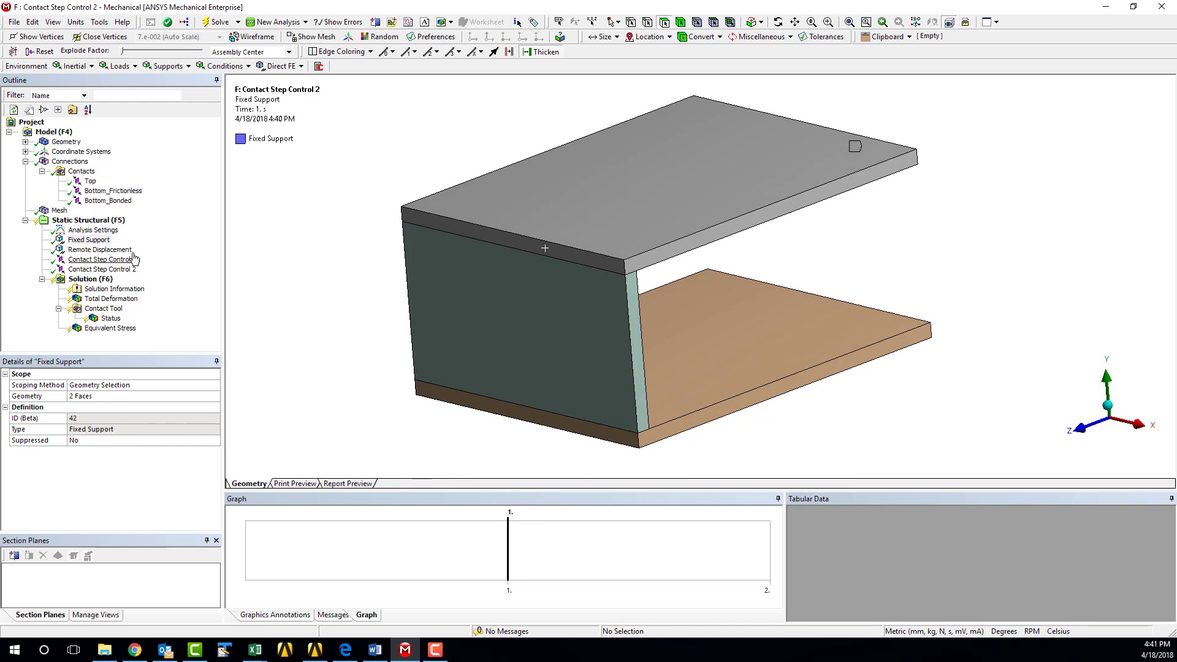
left_click(99, 250)
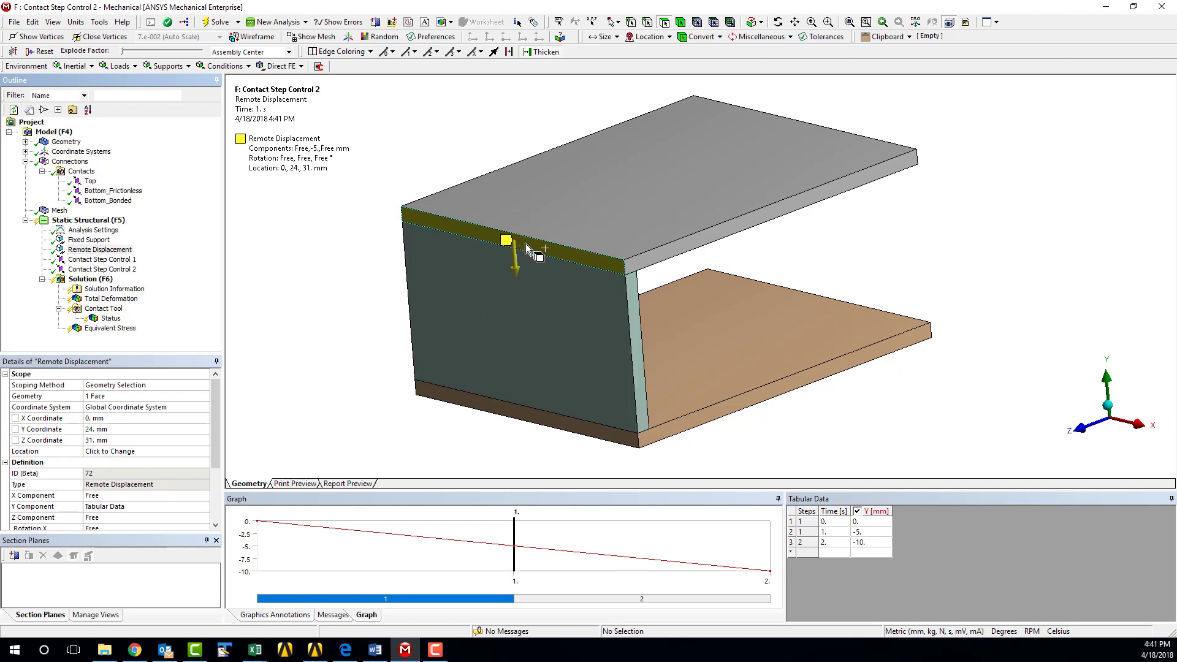
- Review the displacement's step values (-5 mm, then -10 mm), then open Contact Step Control 1
left_click(545, 257)
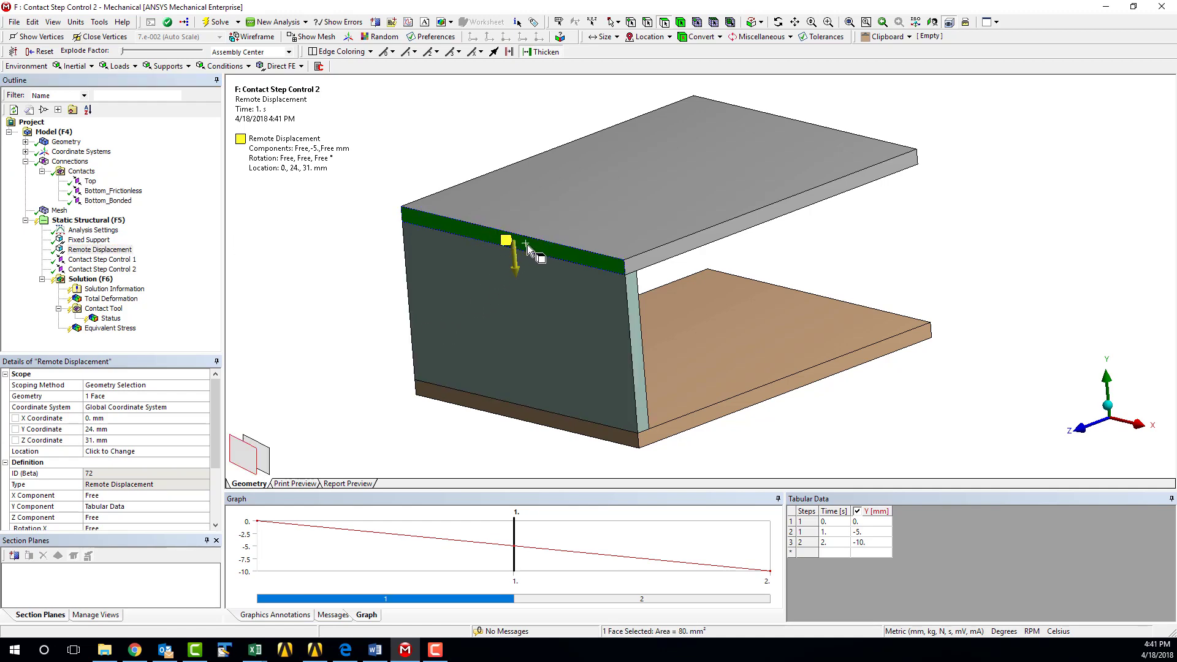
left_click(671, 470)
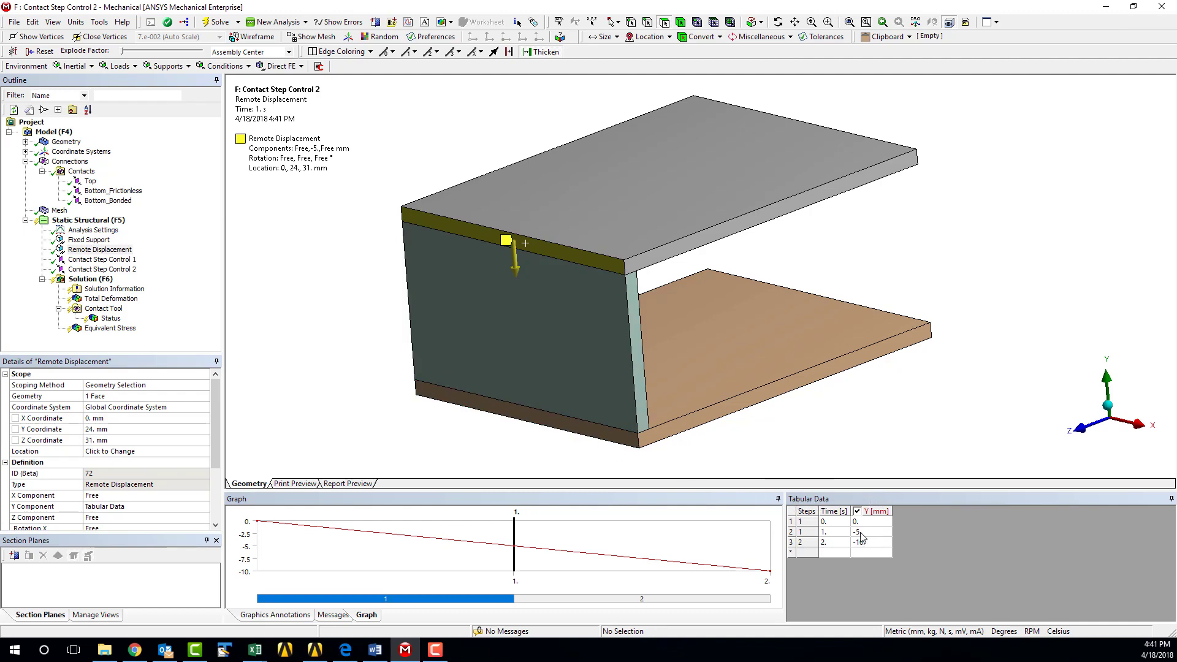
left_click(811, 533)
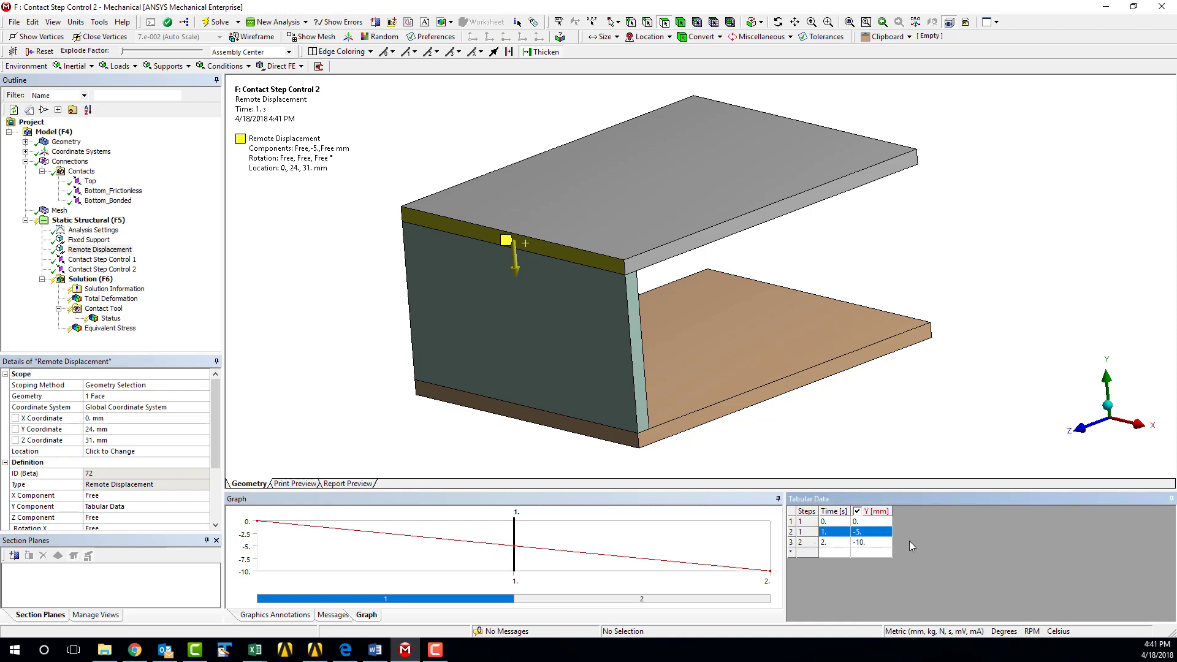
left_click(805, 544)
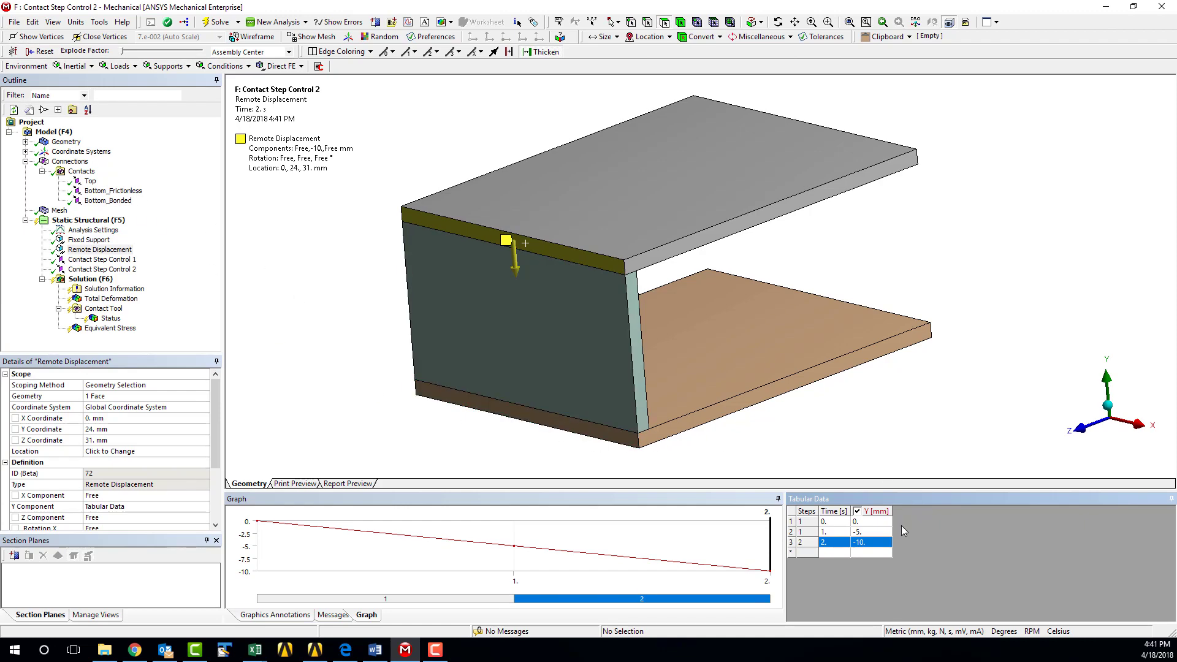
left_click(823, 533)
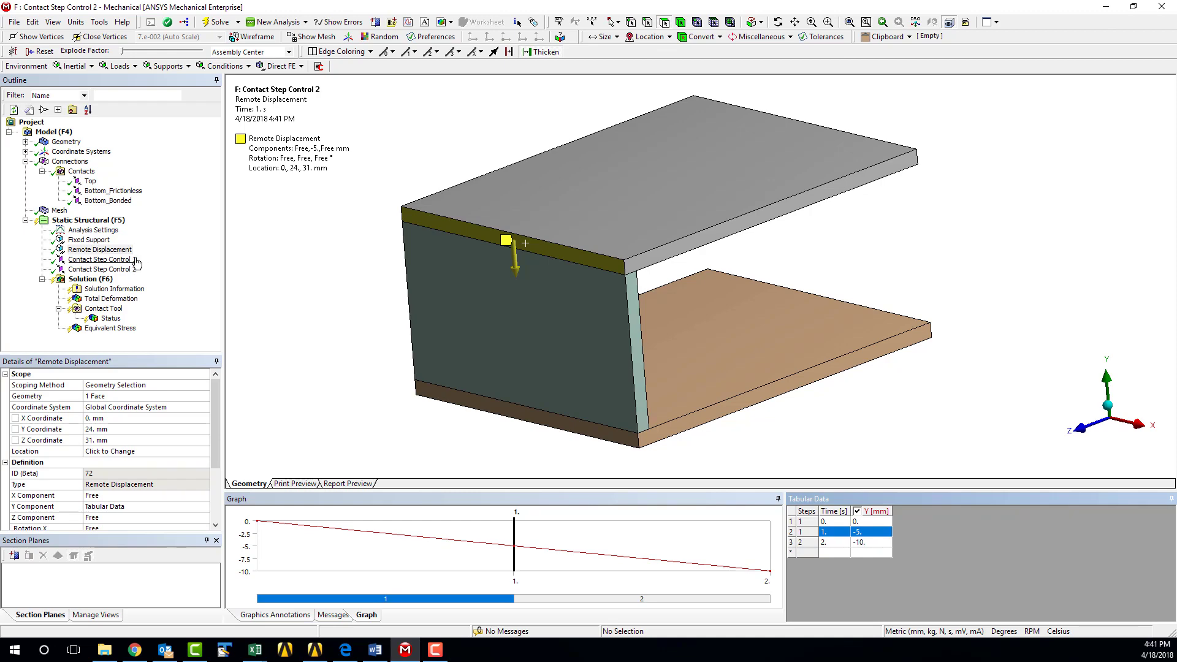
left_click(101, 259)
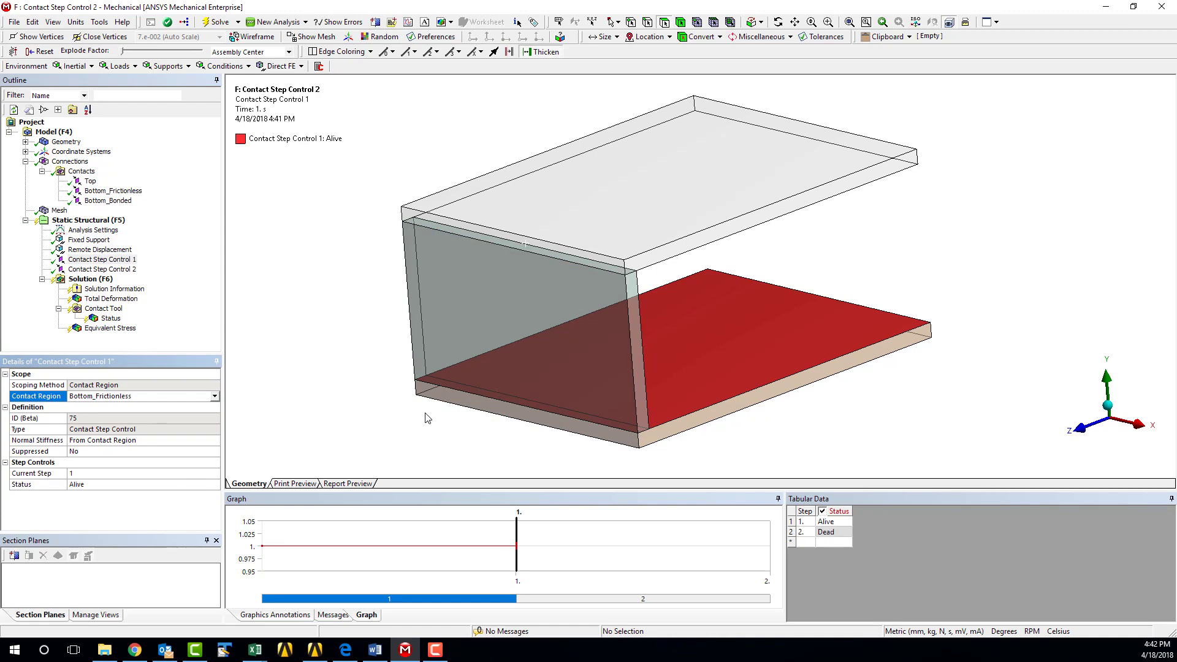
- See Bottom_Frictionless Alive at step 1, set Current Step to 2 to see Dead, then open Contact Step Control 2
left_click(41, 463)
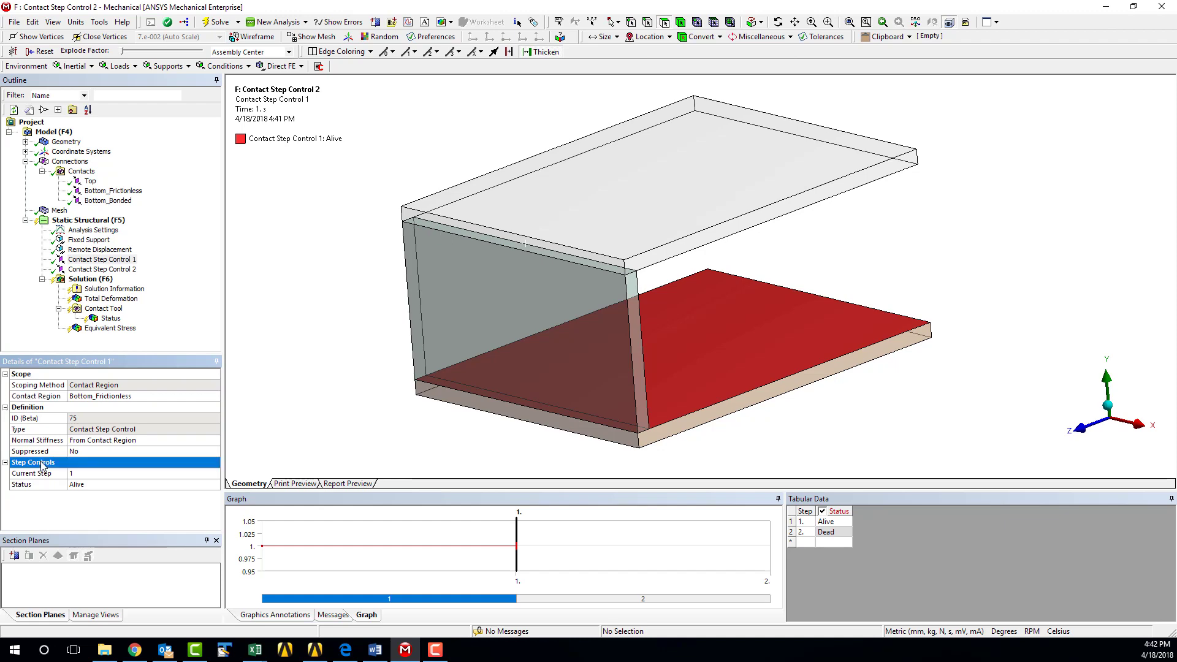
left_click(34, 473)
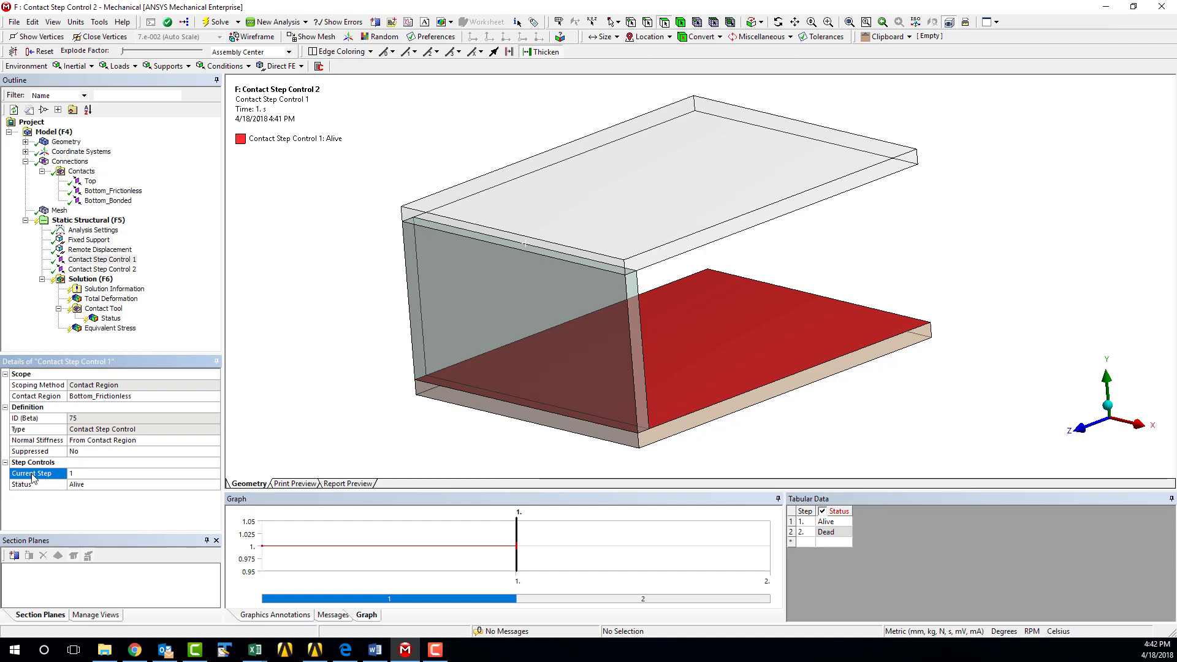
left_click(34, 485)
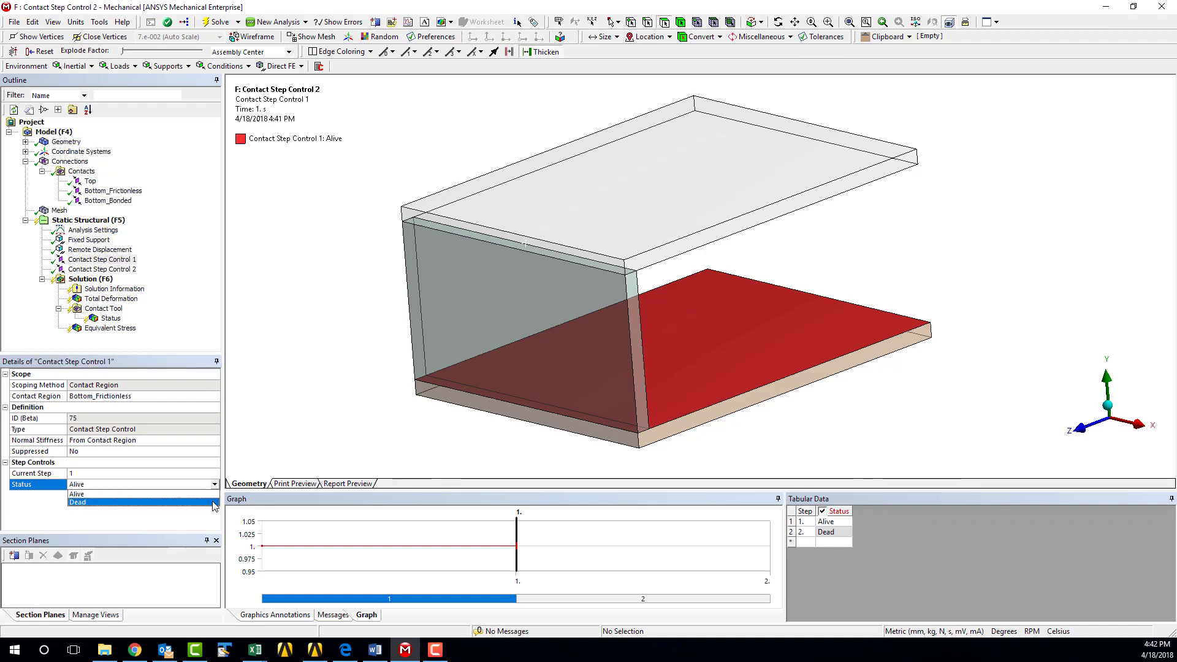
left_click(211, 495)
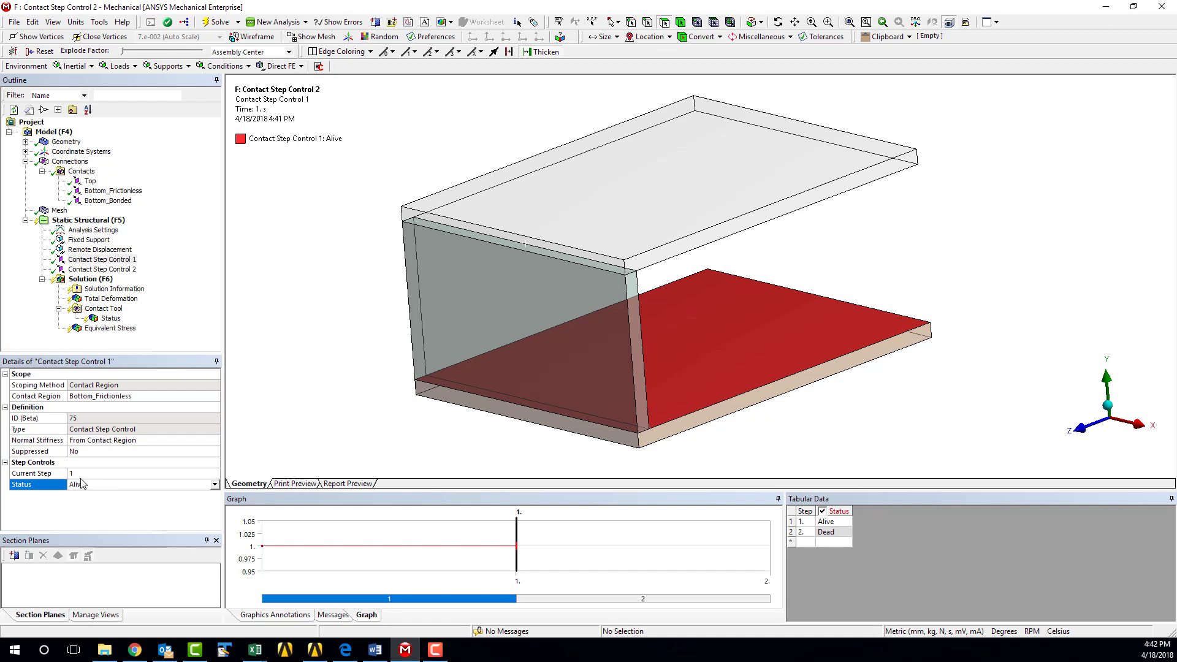
type("2")
key("Return")
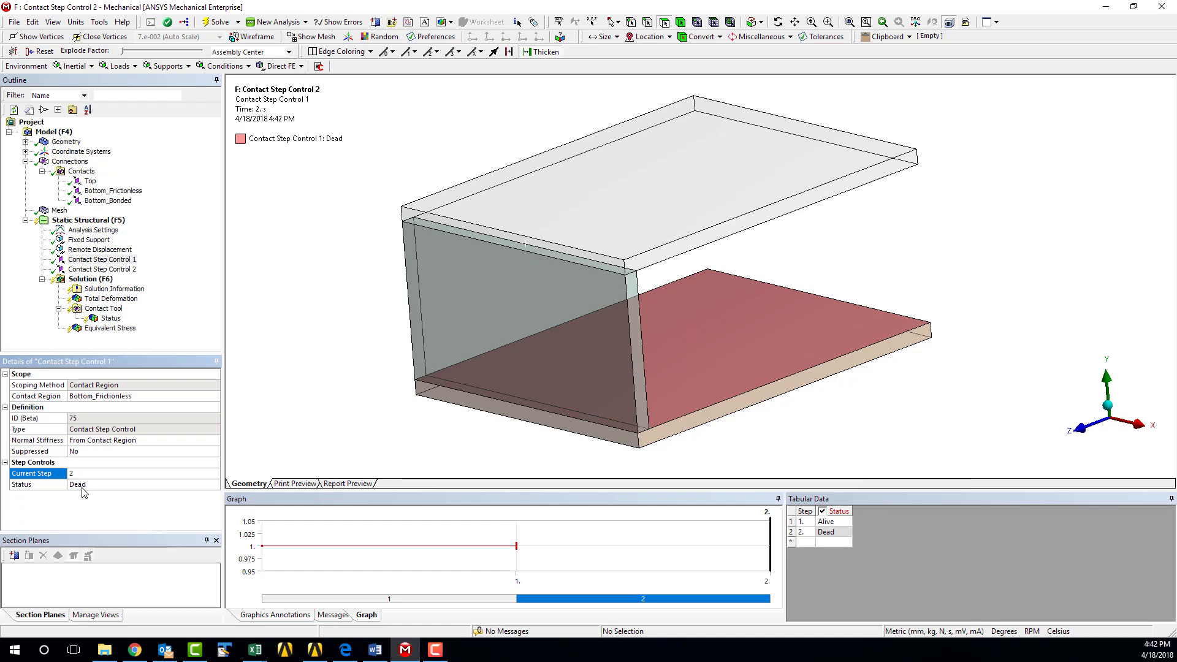
left_click(79, 488)
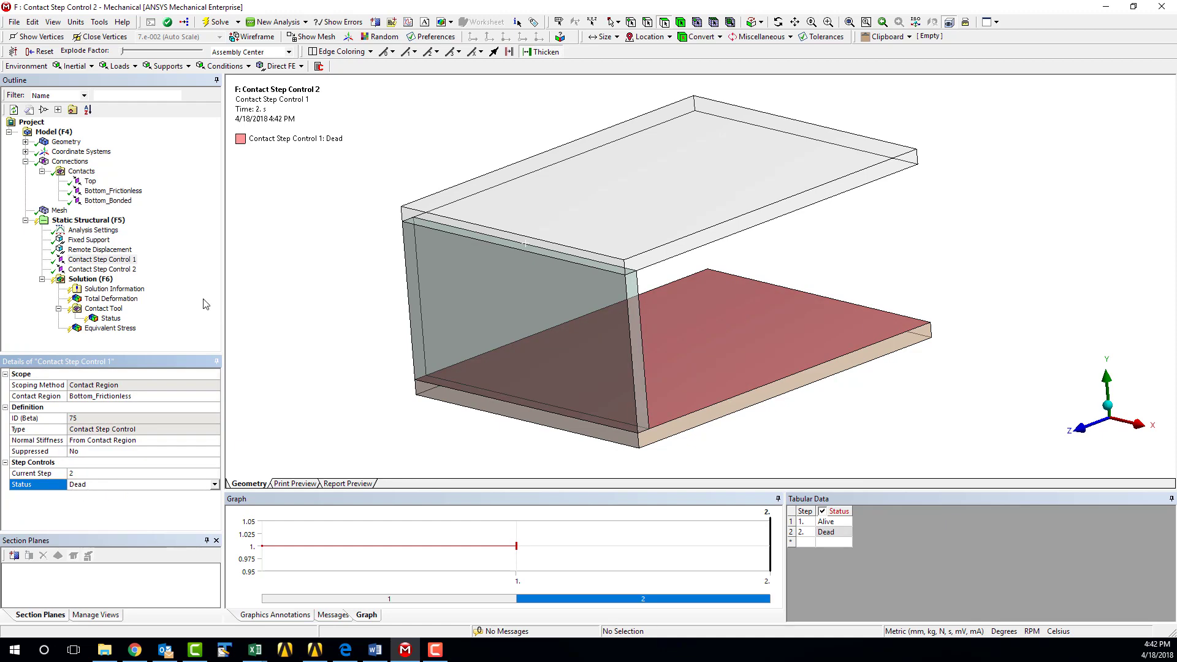
left_click(102, 270)
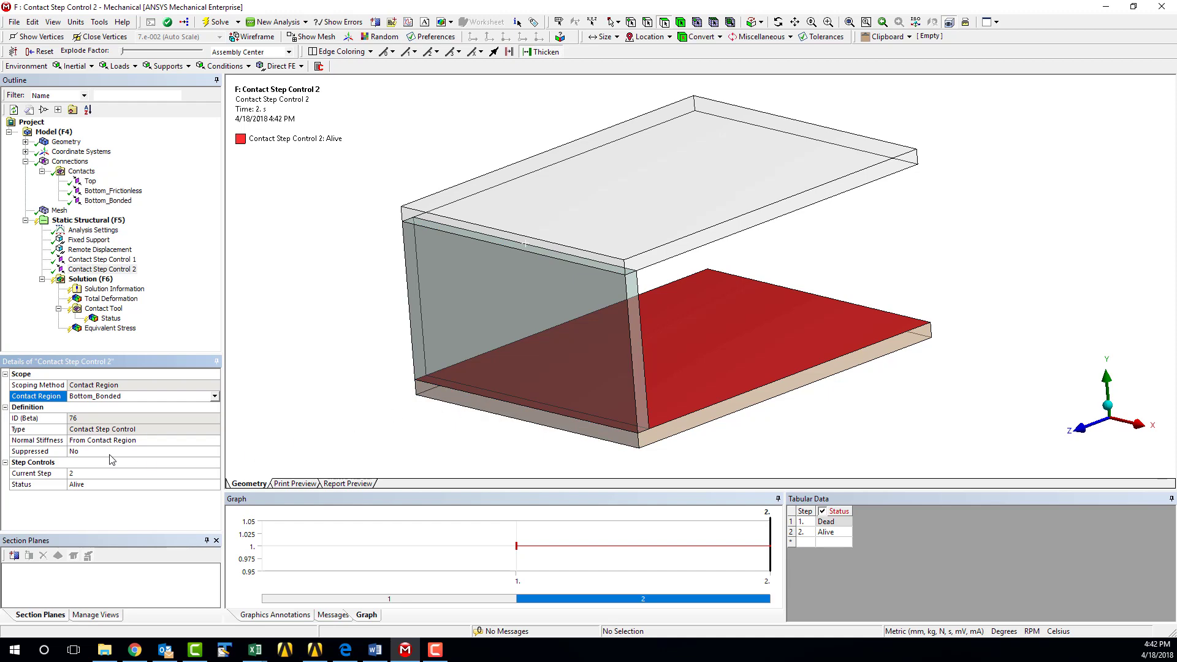
- Set Contact Step Control 2's Current Step to 1 to confirm Bottom_Bonded reads Dead
left_click(73, 464)
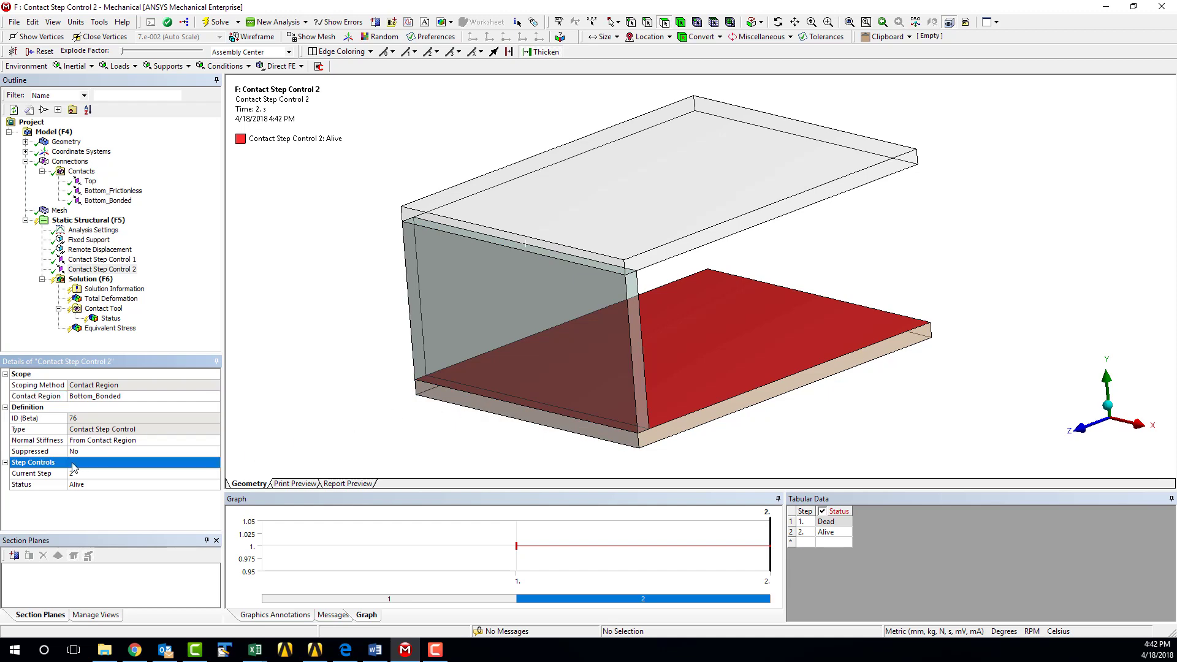
left_click(77, 474)
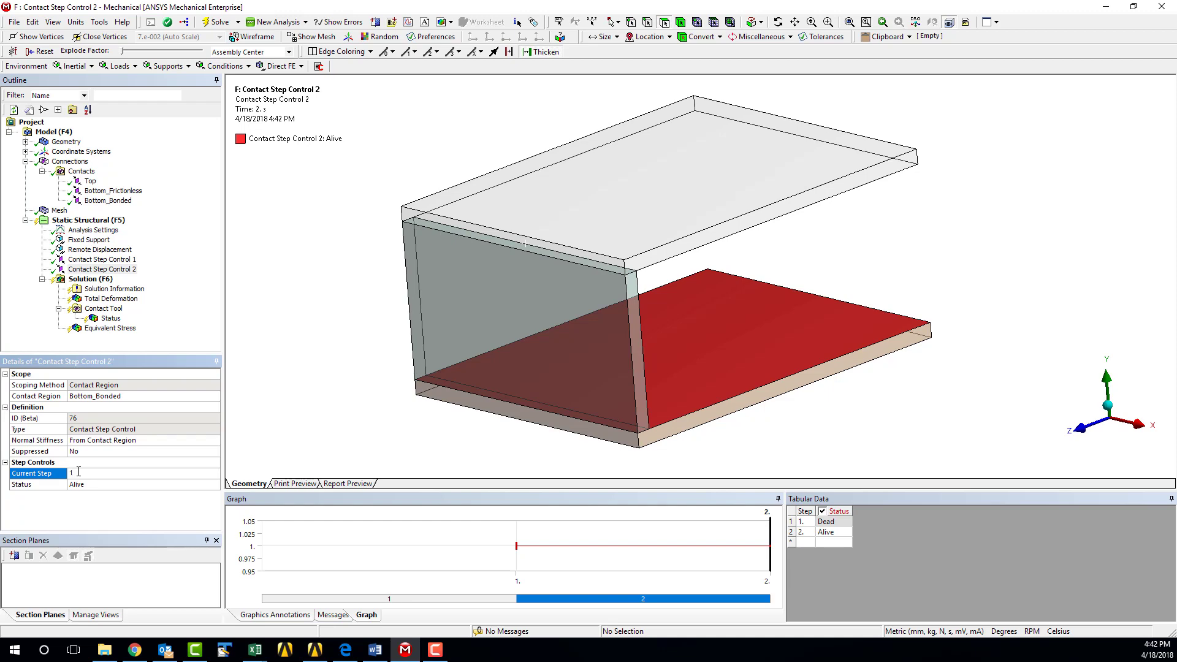
type("1")
key("Return")
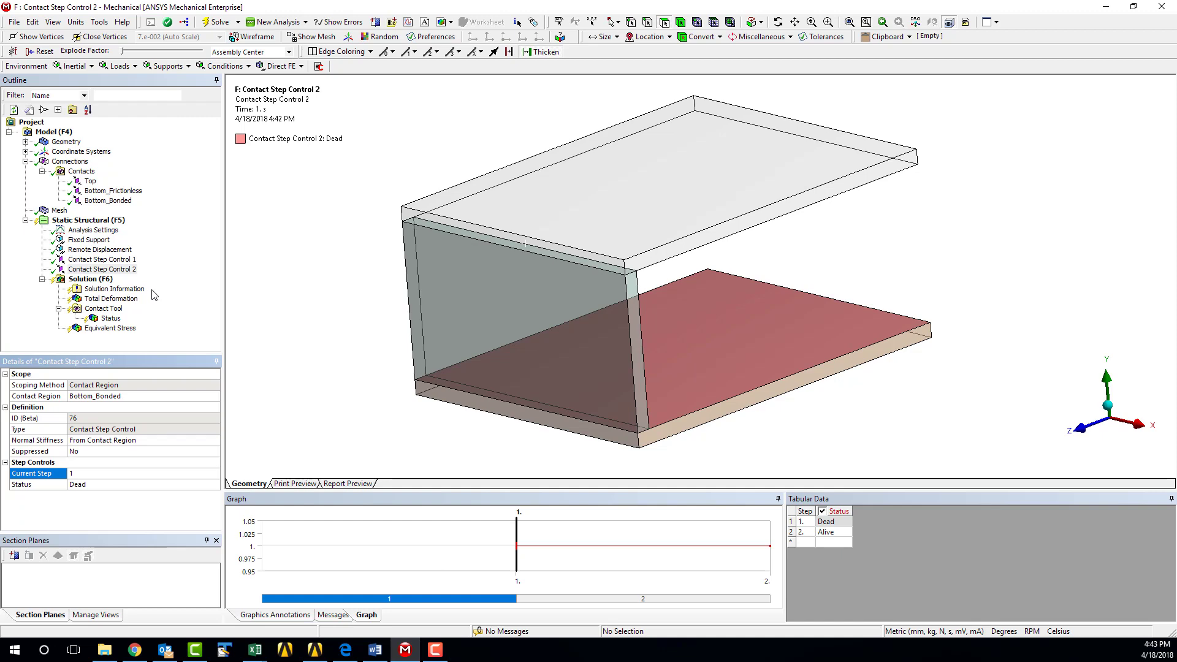
- Revisit Contact Step Control 1, then select the Solution branch showing Solve Required
left_click(102, 259)
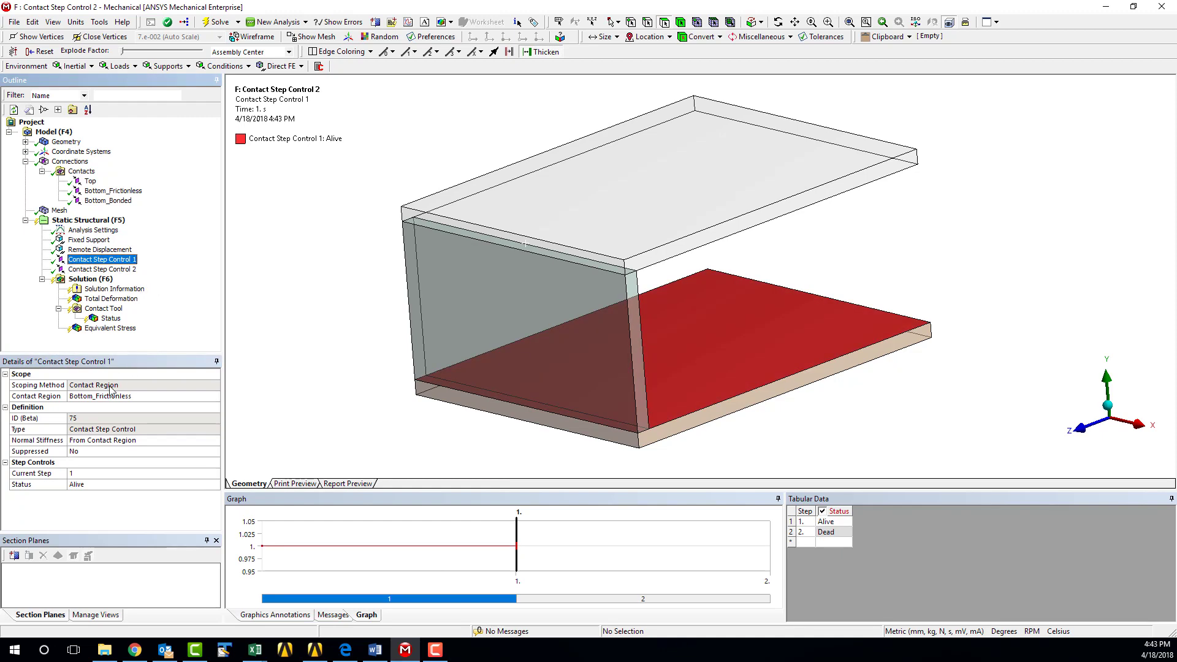
left_click(40, 409)
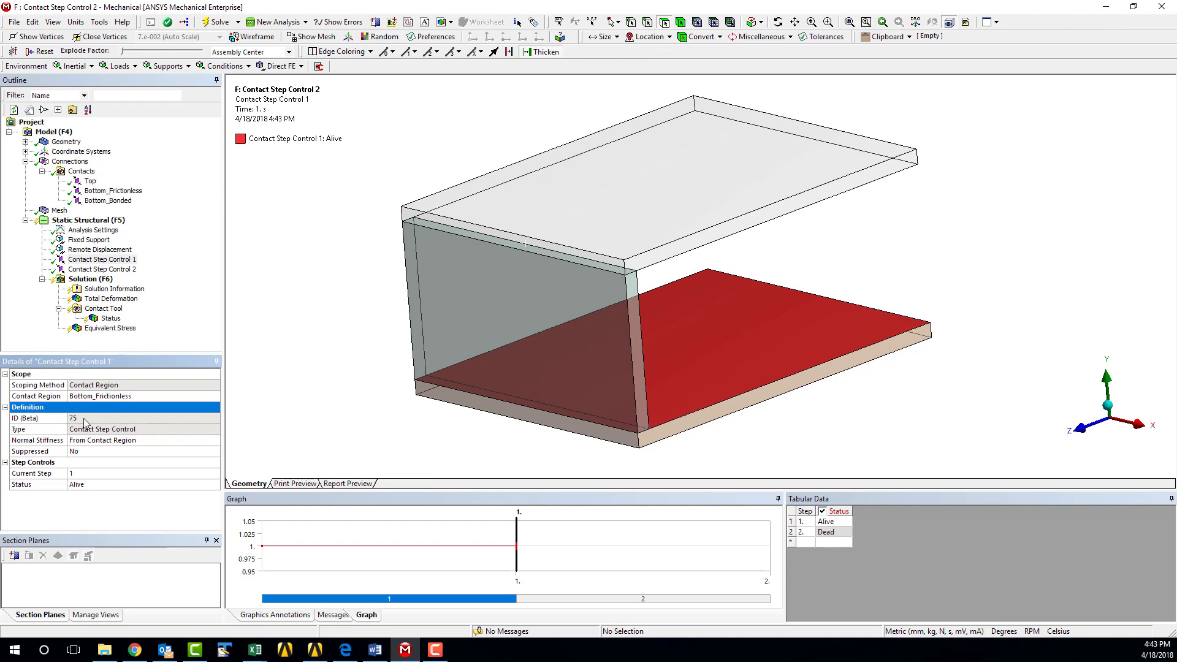
left_click(101, 282)
- Solve both load steps and display the Total Deformation result, maximum 10.664 mm
right_click(101, 282)
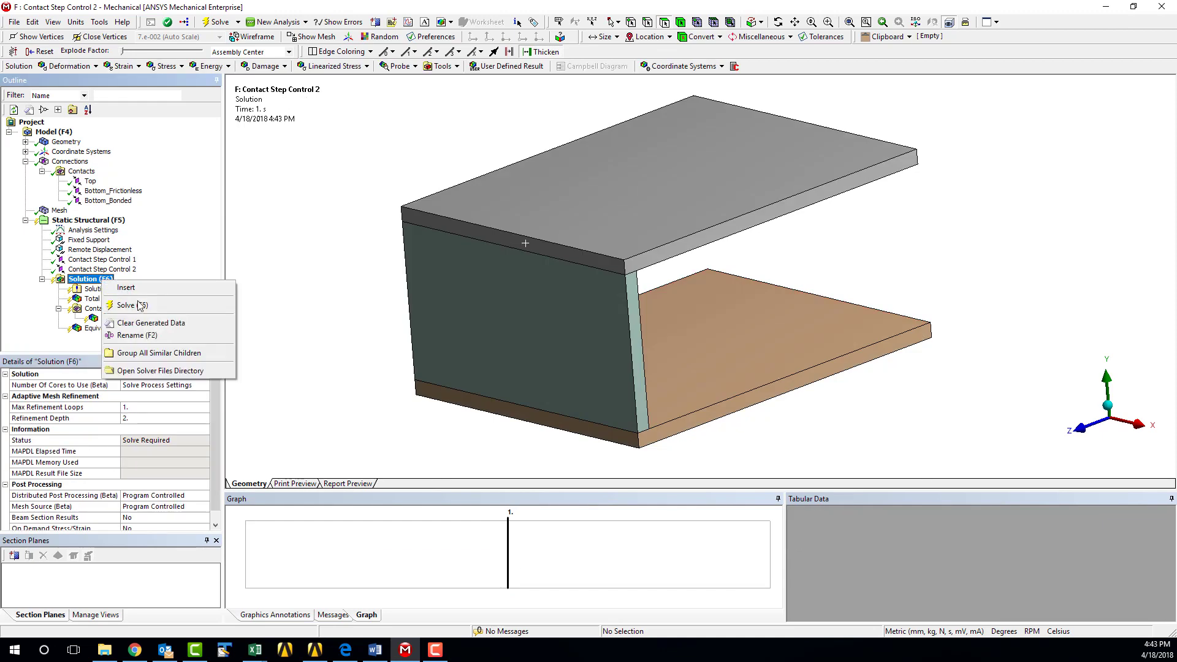
left_click(140, 306)
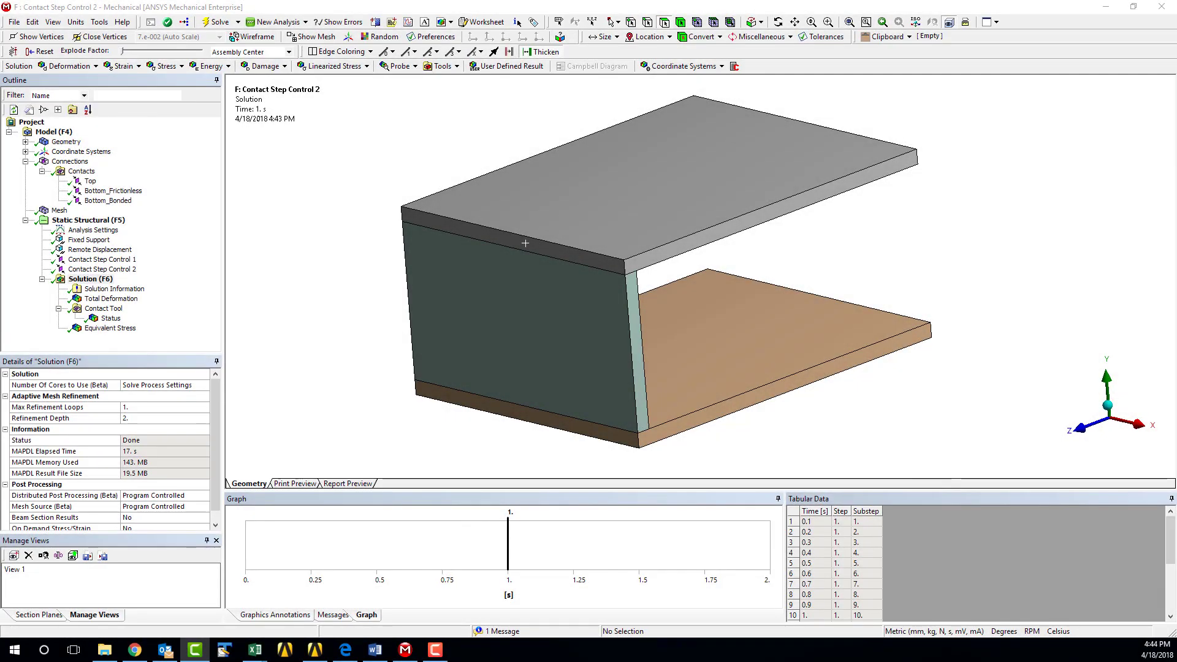
left_click(133, 300)
left_click_drag(632, 342, 613, 325)
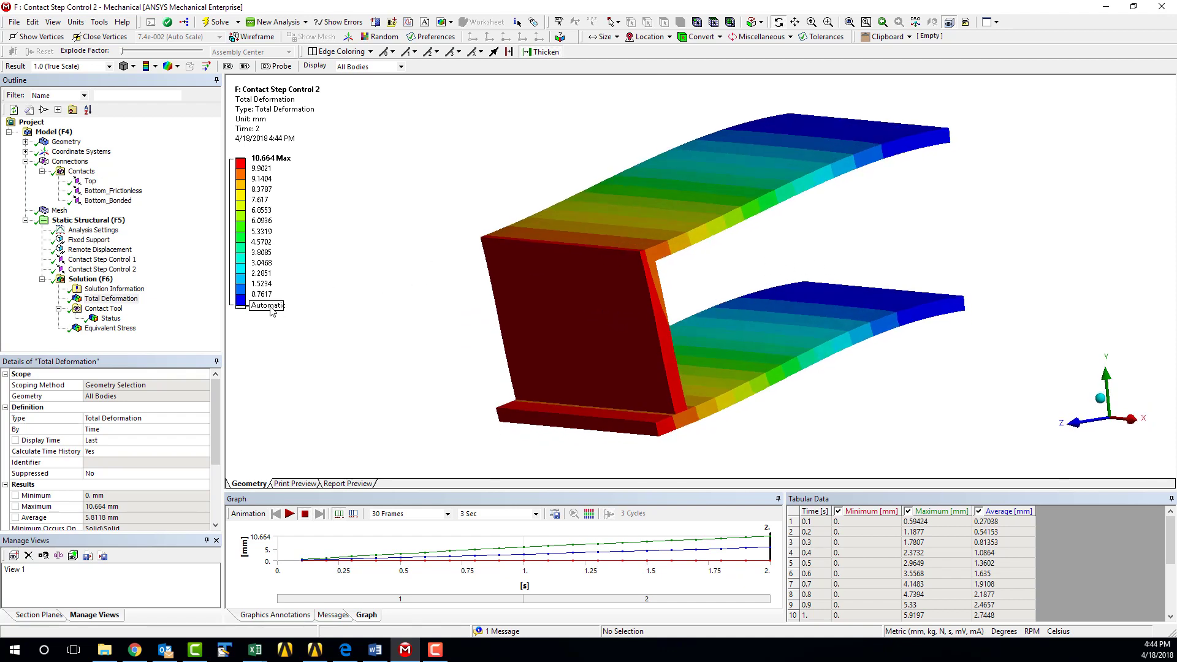
- Rotate, zoom and pan the deformed model to see both flanges and the web
mouse_move(939, 299)
left_mouse_down()
mouse_move(768, 307)
mouse_move(929, 300)
left_mouse_up()
scroll(652, 365, "up", 3)
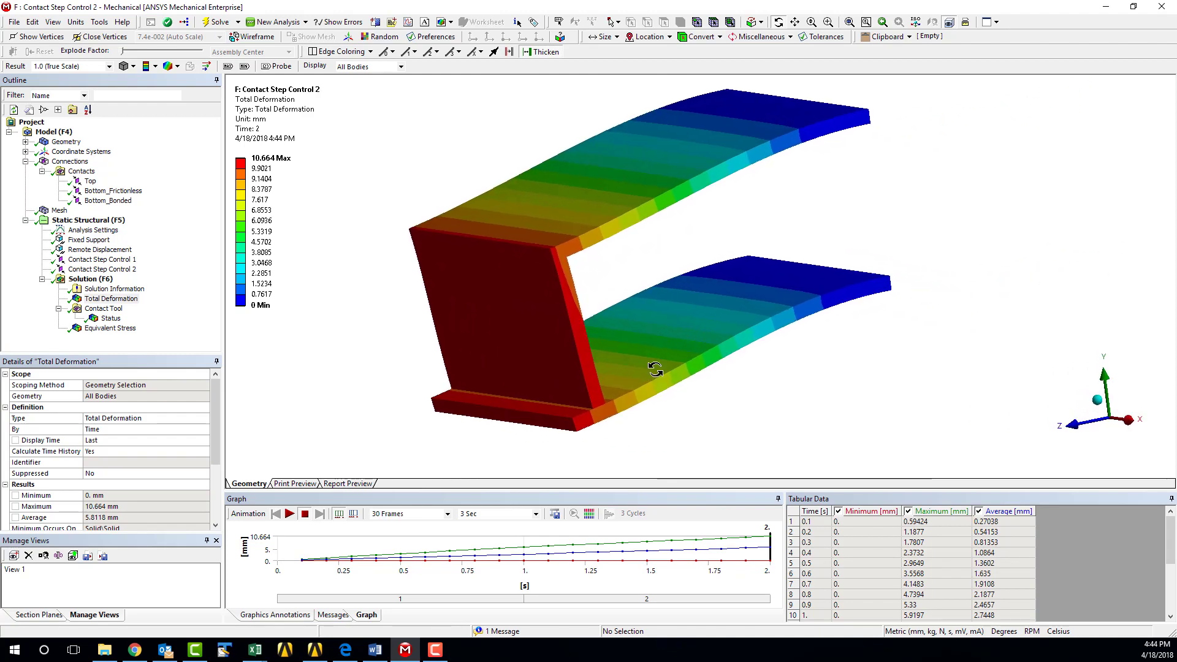
middle_click_drag(552, 412, 711, 238, "ctrl")
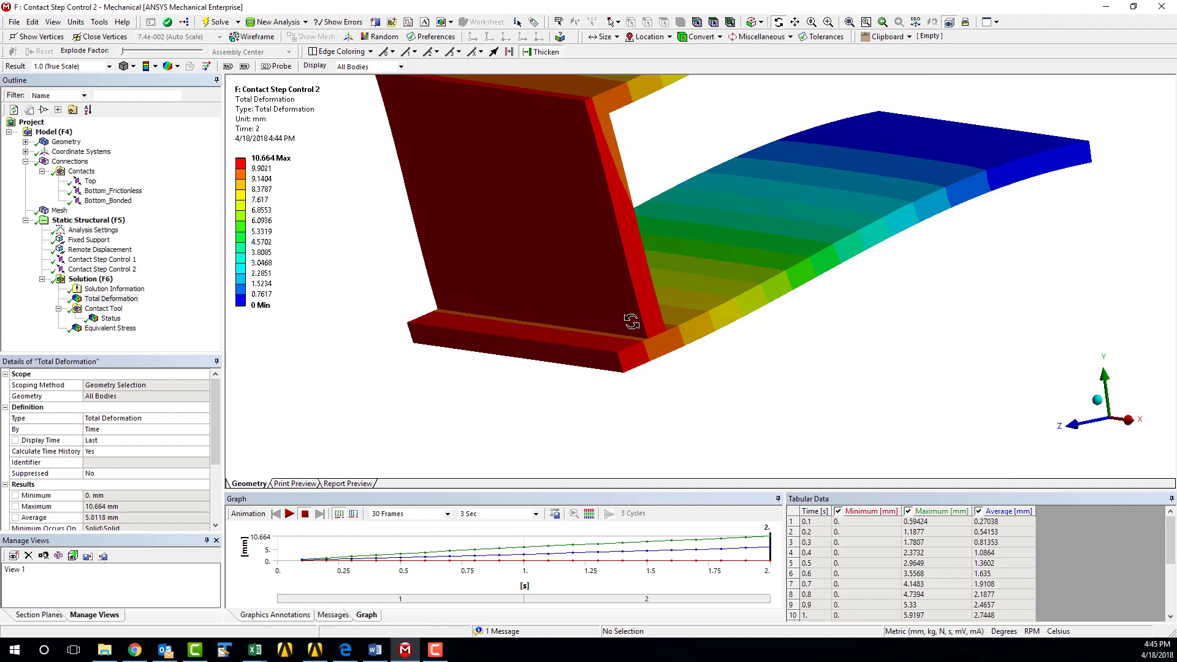
left_click_drag(556, 367, 530, 347)
- Animate the deformation over both steps while rotating, then show the Contact Tool results
left_click(289, 514)
left_click_drag(401, 391, 575, 330)
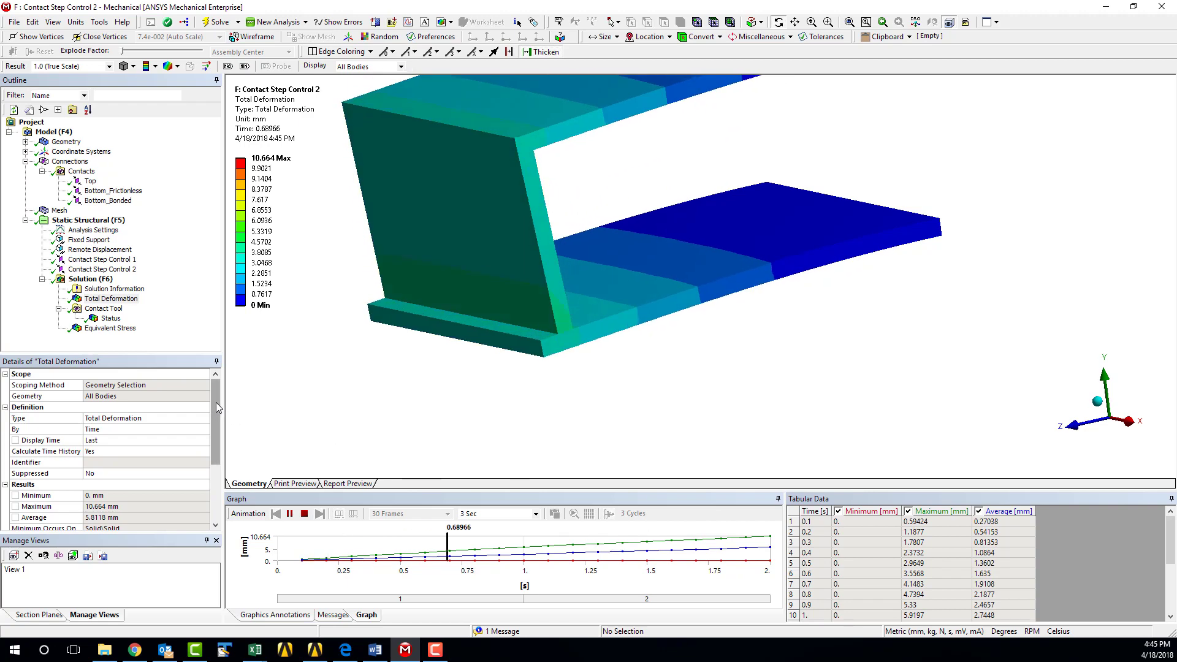
left_click(112, 310)
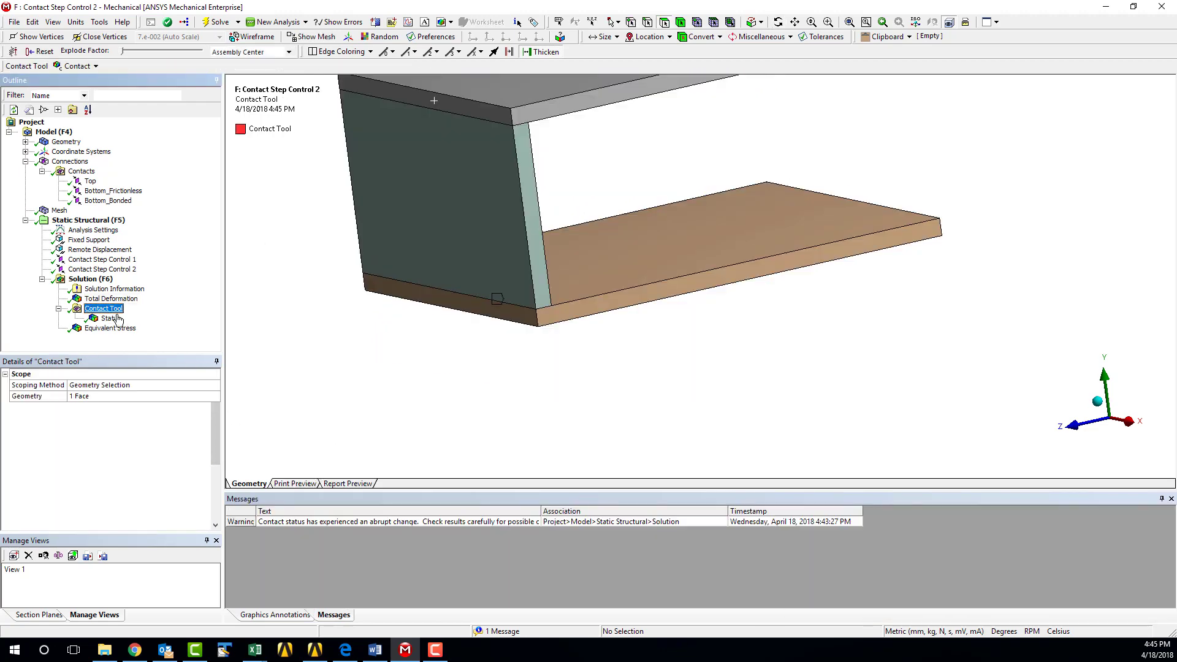
- Animate the Contact Tool Status result up close, then show Equivalent Stress peaking at 3455.1 MPa
left_click(112, 318)
left_click_drag(504, 431, 415, 330)
left_click(290, 514)
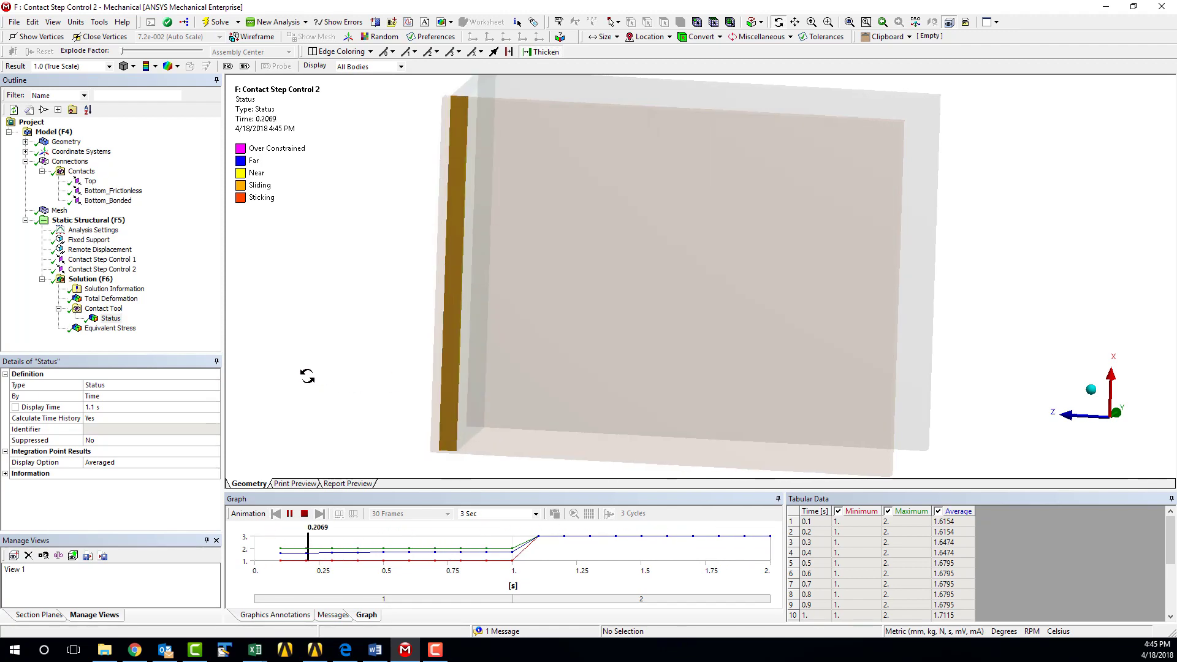
left_click(111, 328)
left_click_drag(367, 223, 542, 360)
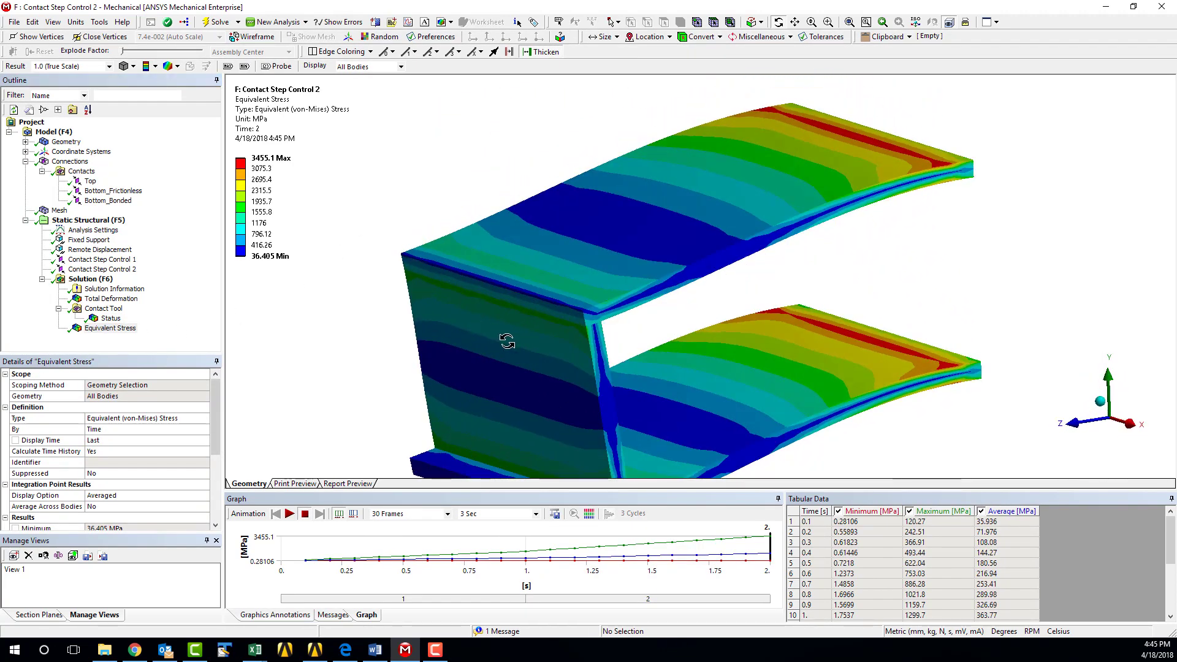
- Animate Equivalent Stress across both load steps (0.28106–3455.1 MPa), rotating the model meanwhile
middle_click_drag(542, 359, 525, 320, "ctrl")
left_click_drag(525, 320, 464, 348)
left_click(290, 514)
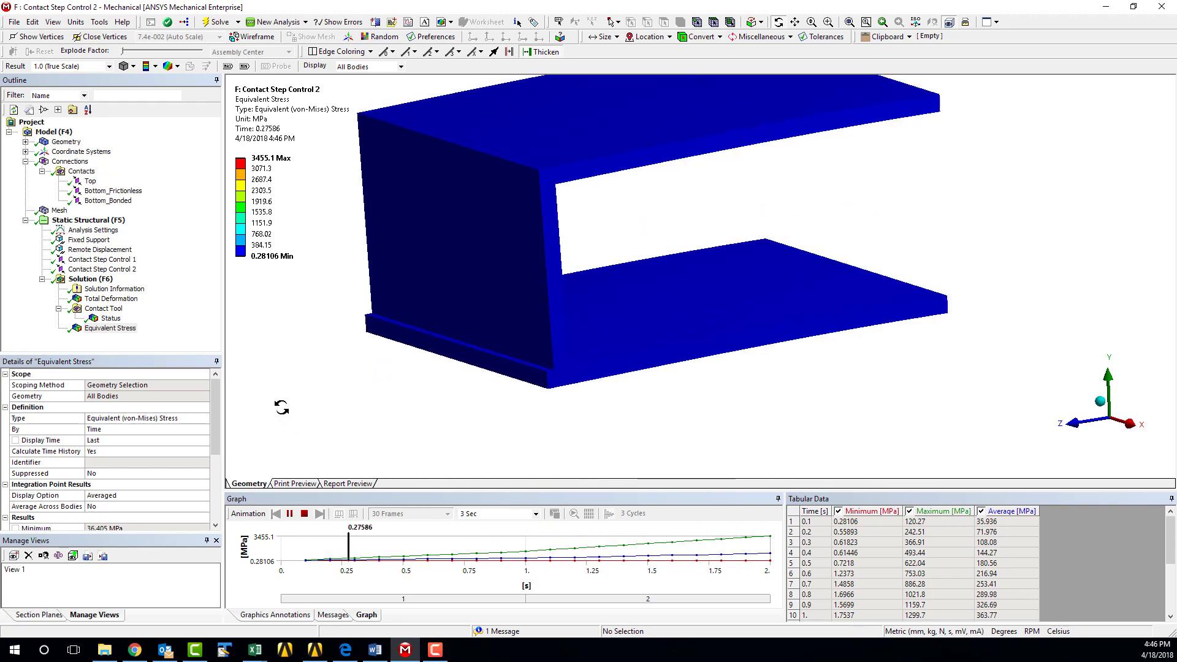
left_click_drag(644, 202, 533, 359)
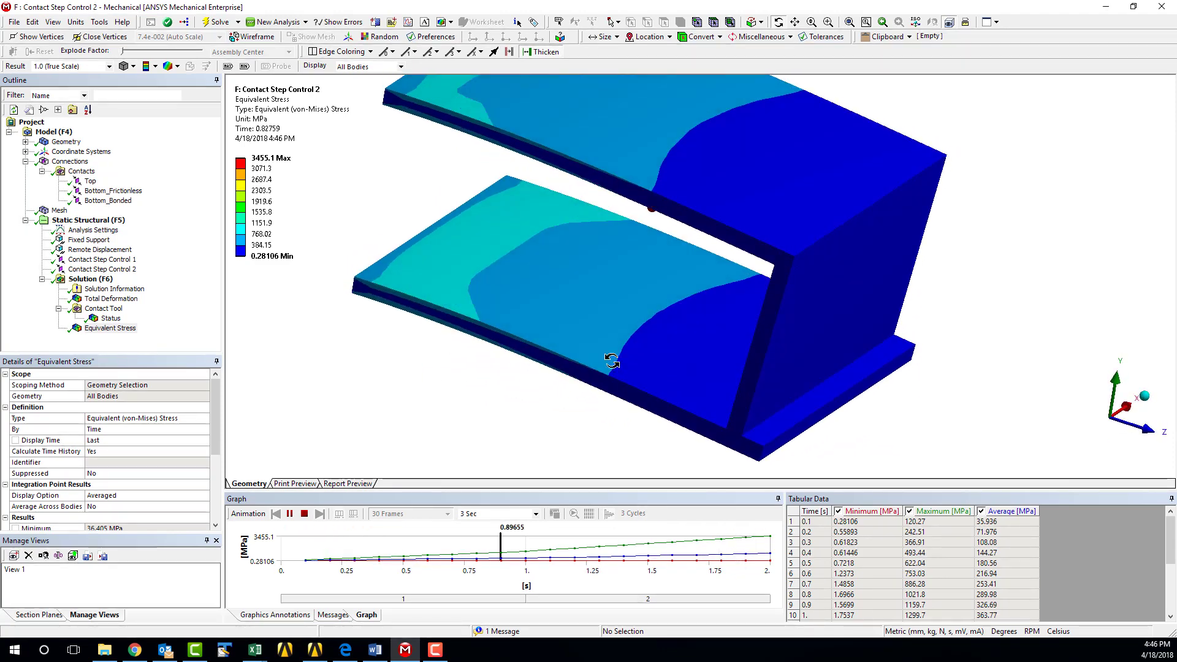